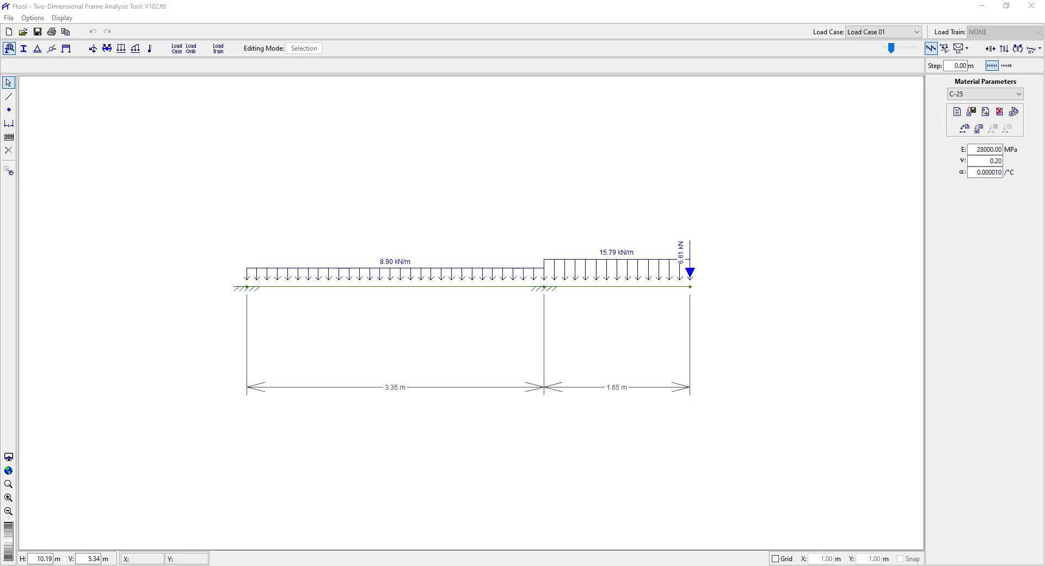
Review the cracking moment formula and its variable definitions in section 17.3.1 of the NBR 6118 PDF and return to Ftool.
{"action": "key", "text": "alt+Tab"}
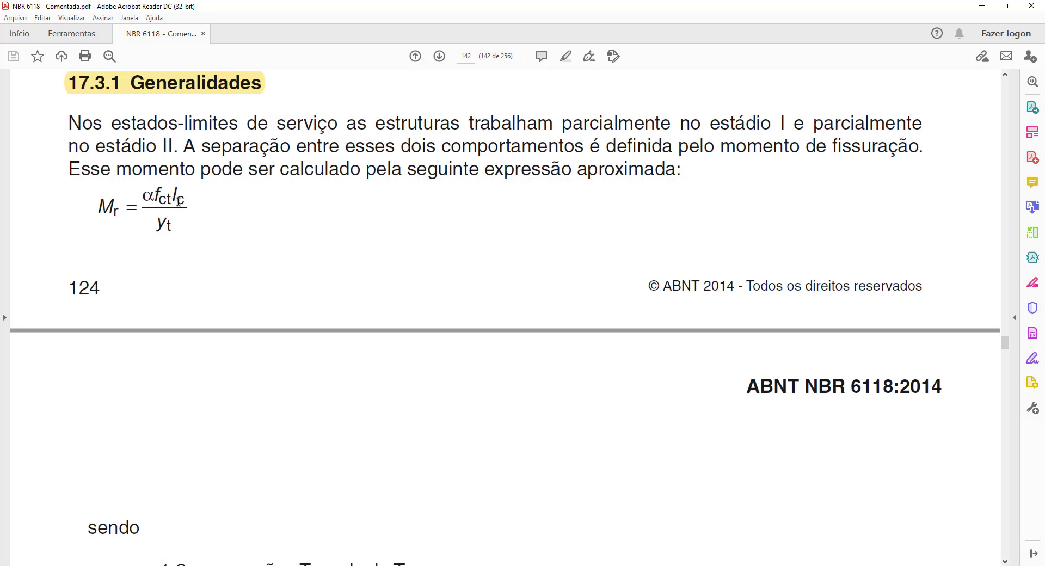
{"action": "scroll", "coordinate": [239, 245], "scroll_direction": "down", "scroll_amount": 4}
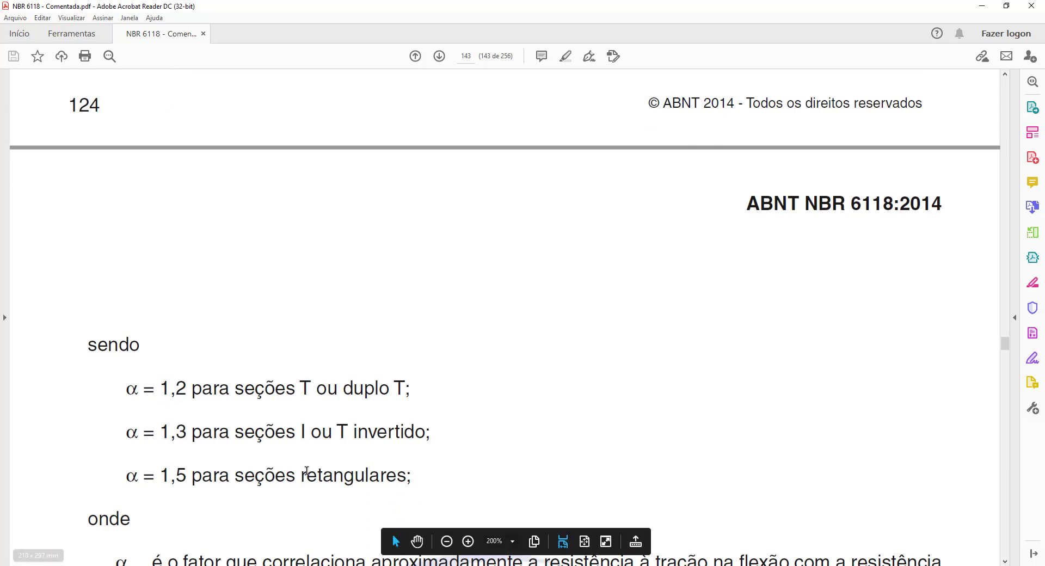
{"action": "scroll", "coordinate": [308, 472], "scroll_direction": "down", "scroll_amount": 2}
{"action": "scroll", "coordinate": [320, 398], "scroll_direction": "down", "scroll_amount": 4}
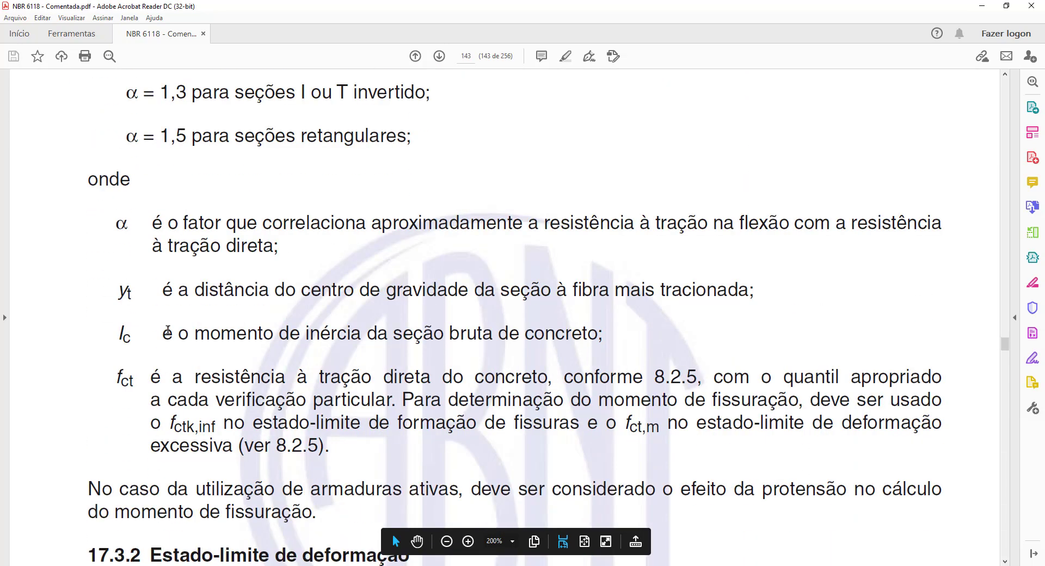
{"action": "left_click_drag", "start_coordinate": [98, 203], "coordinate": [973, 474]}
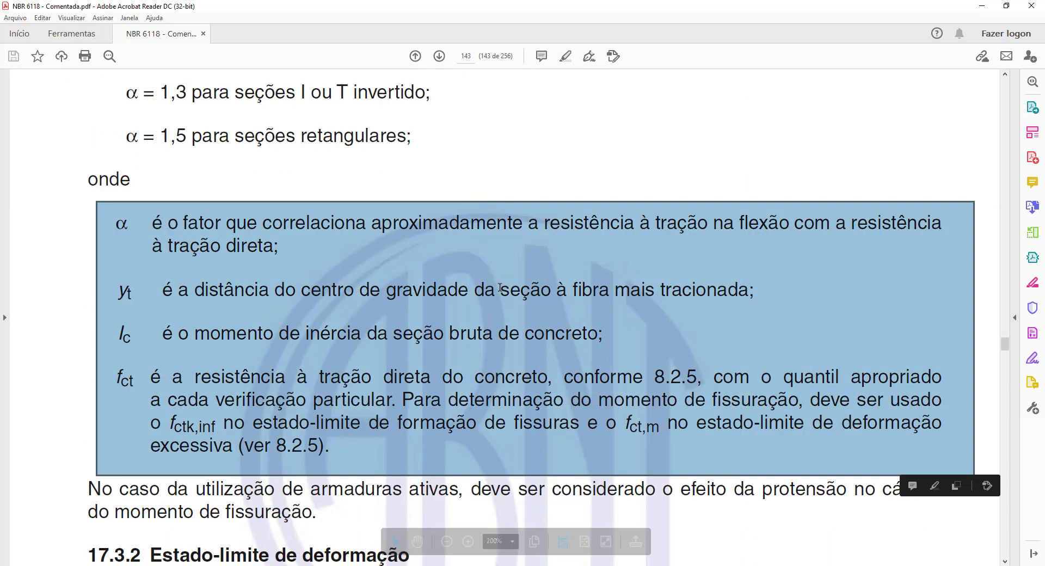
{"action": "left_click", "coordinate": [202, 173]}
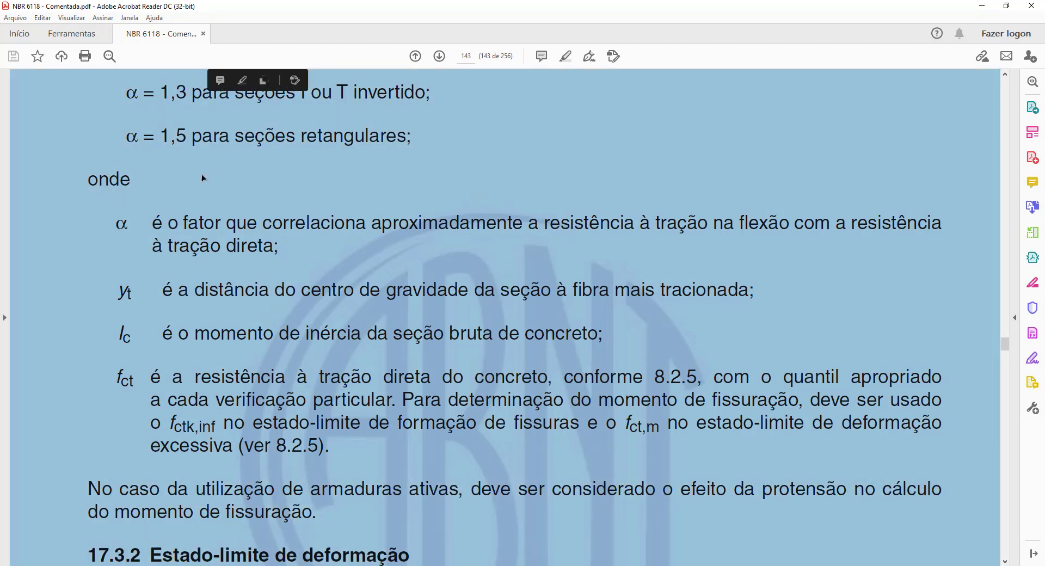
{"action": "scroll", "coordinate": [205, 268], "scroll_direction": "up", "scroll_amount": 7}
{"action": "scroll", "coordinate": [204, 268], "scroll_direction": "up", "scroll_amount": 3}
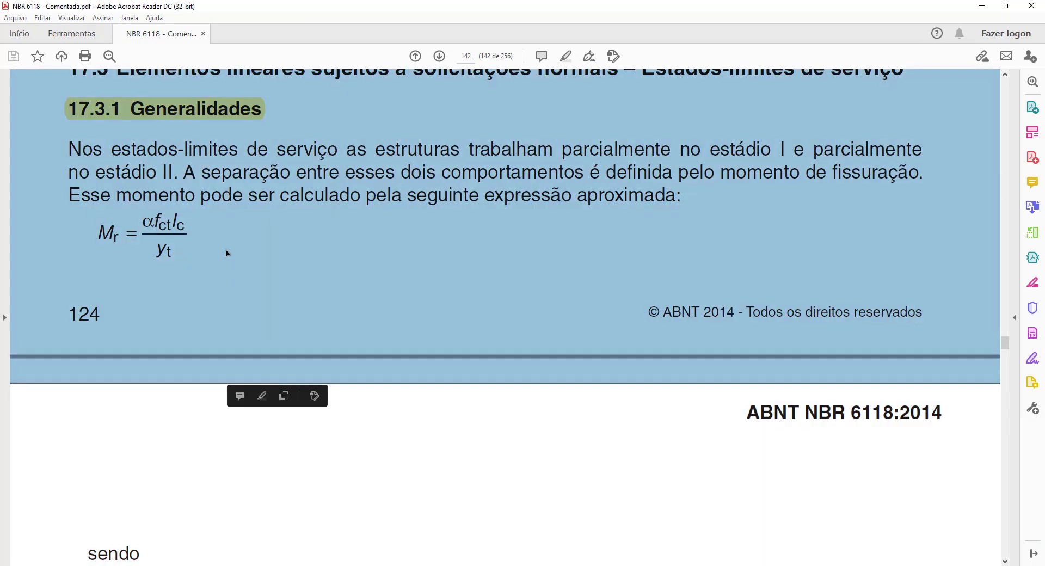
{"action": "left_click", "coordinate": [215, 260]}
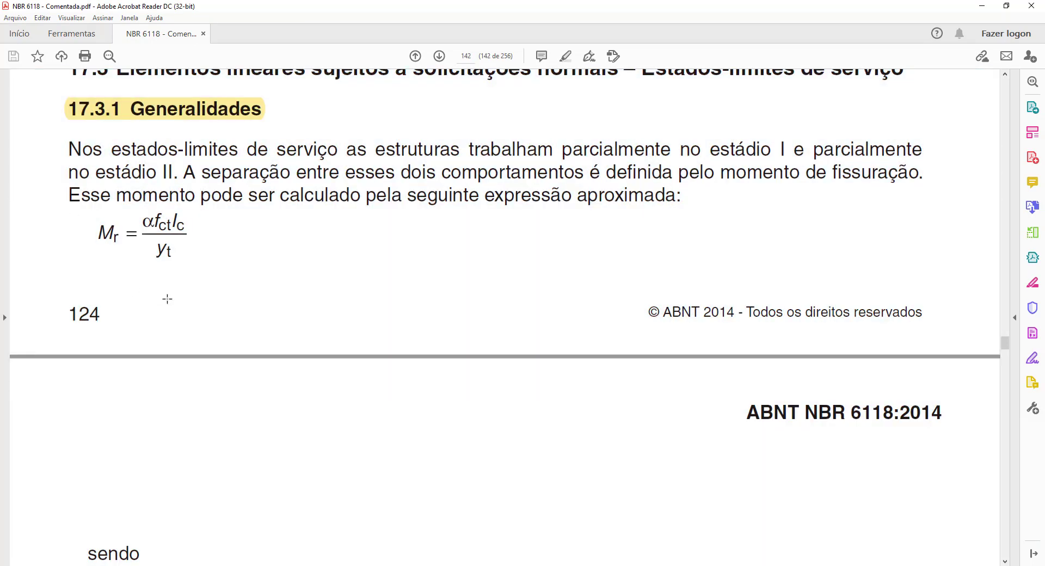
{"action": "left_click", "coordinate": [982, 6]}
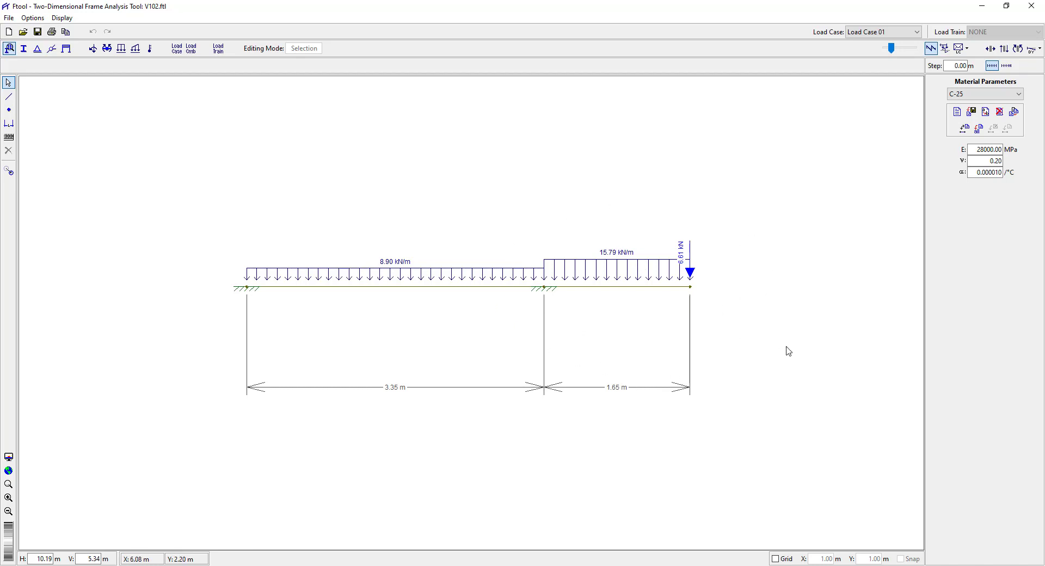
View the beam's bending moment diagram and inspect the moment of inertia in the 1.65 m cantilever member's attributes.
{"action": "left_click", "coordinate": [1016, 51]}
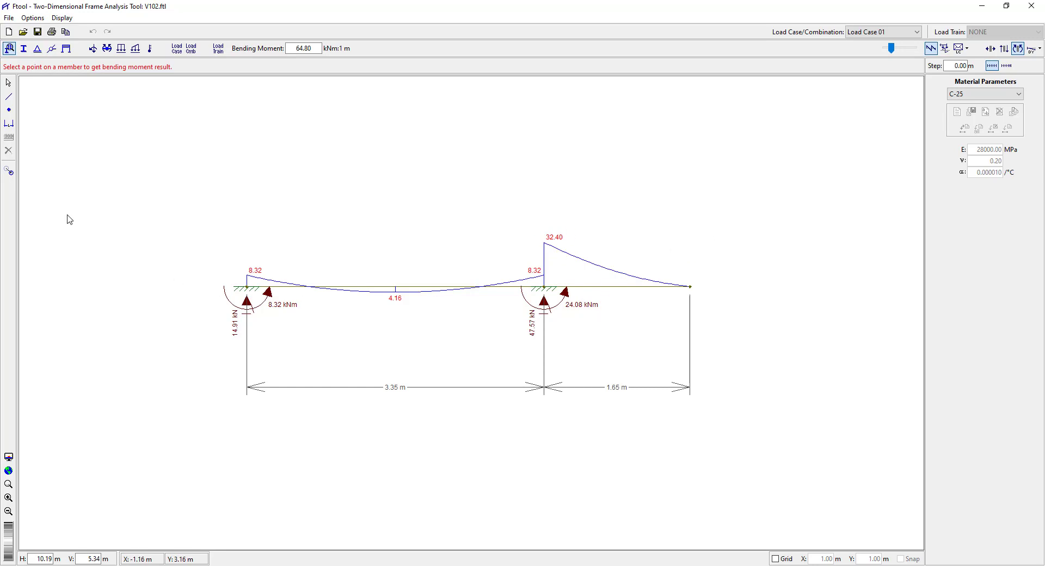
{"action": "left_click", "coordinate": [8, 82]}
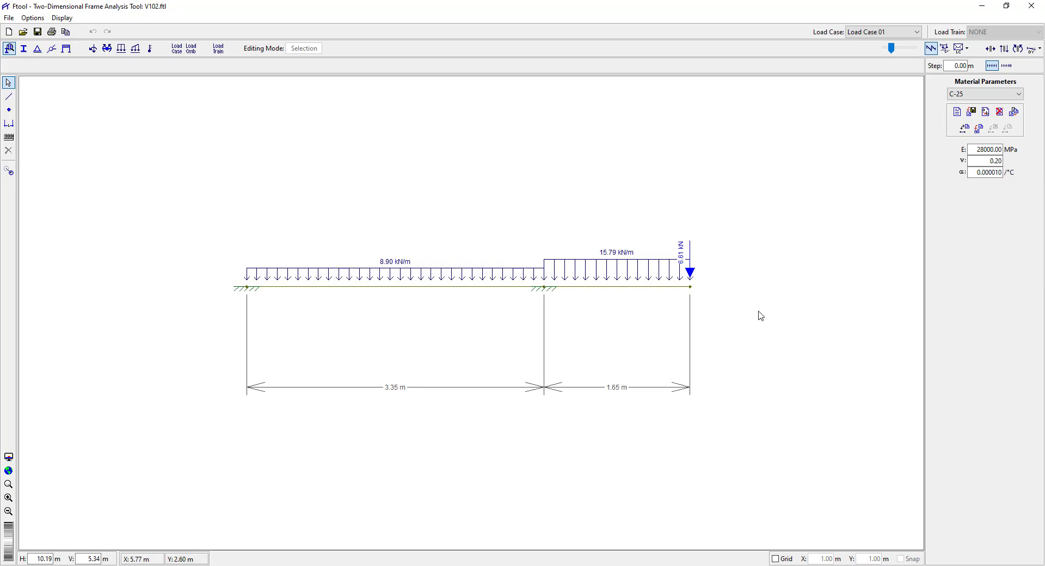
{"action": "left_click", "coordinate": [612, 287]}
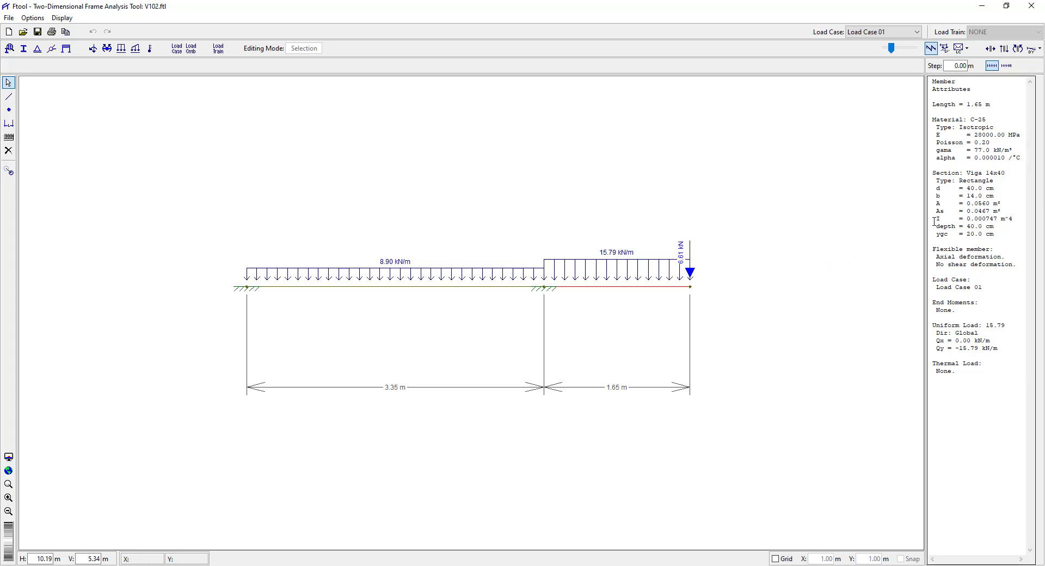
{"action": "left_click_drag", "start_coordinate": [937, 220], "coordinate": [1013, 219]}
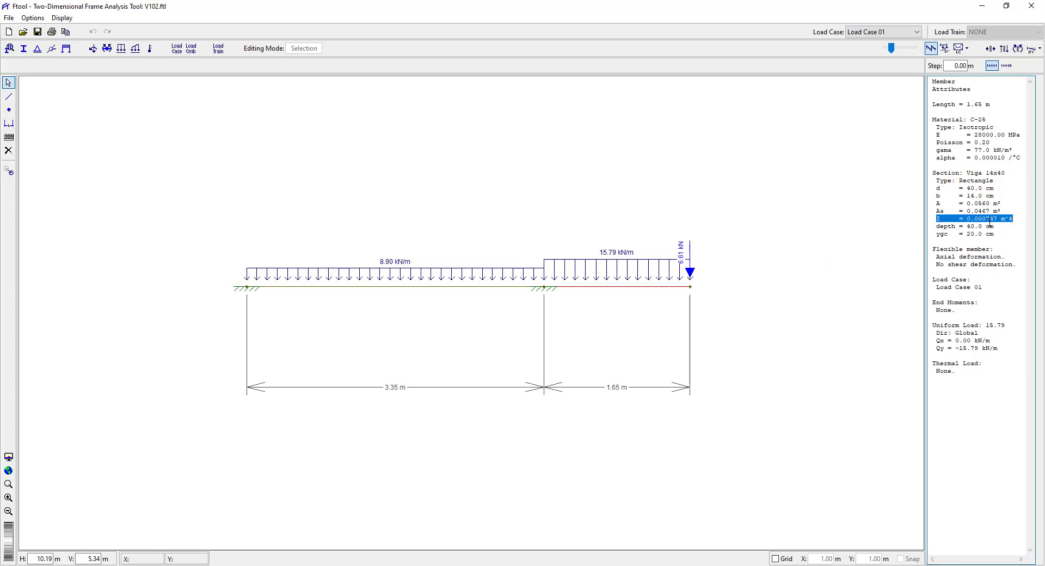
Verify the section's moment of inertia in the calculator by computing 0,40^3 × 0,14 / 12.
{"action": "key", "text": "XF86Calculator"}
{"action": "type", "text": "0"}
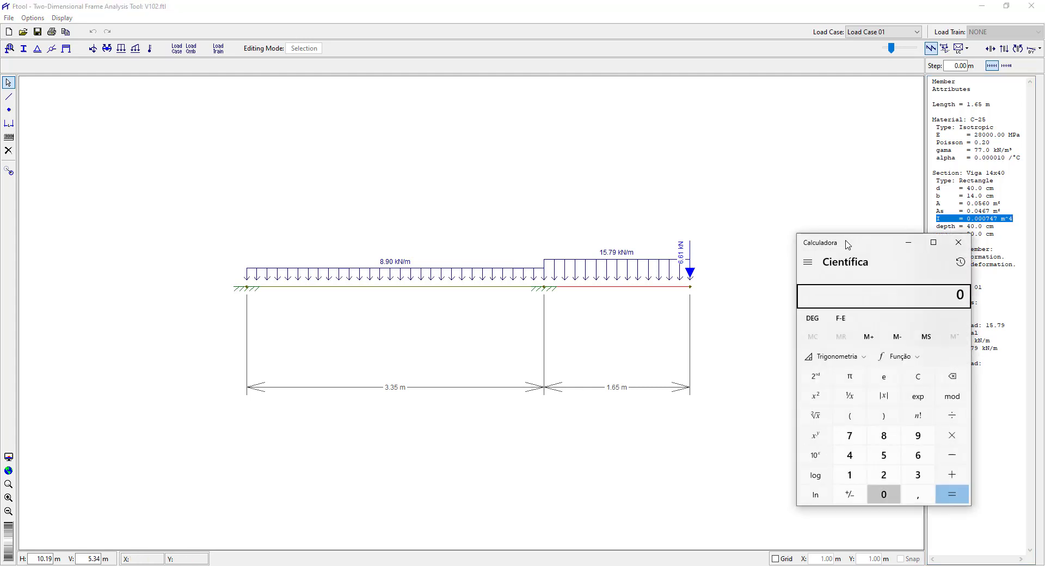
{"action": "type", "text": ",40"}
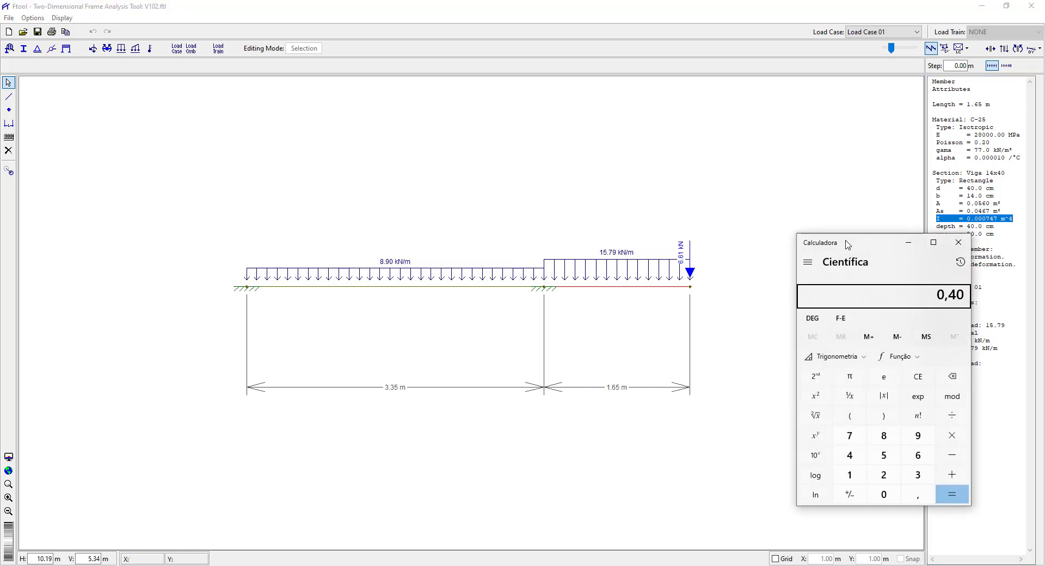
{"action": "type", "text": "^3"}
{"action": "key", "text": "Return"}
{"action": "type", "text": "*0"}
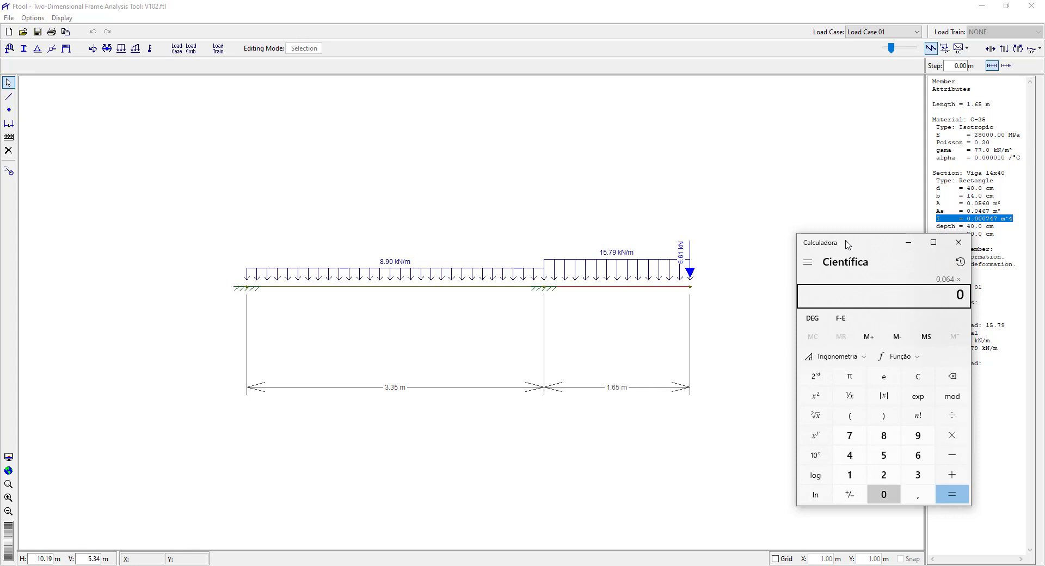
{"action": "type", "text": ",14"}
{"action": "key", "text": "Return"}
{"action": "type", "text": "/"}
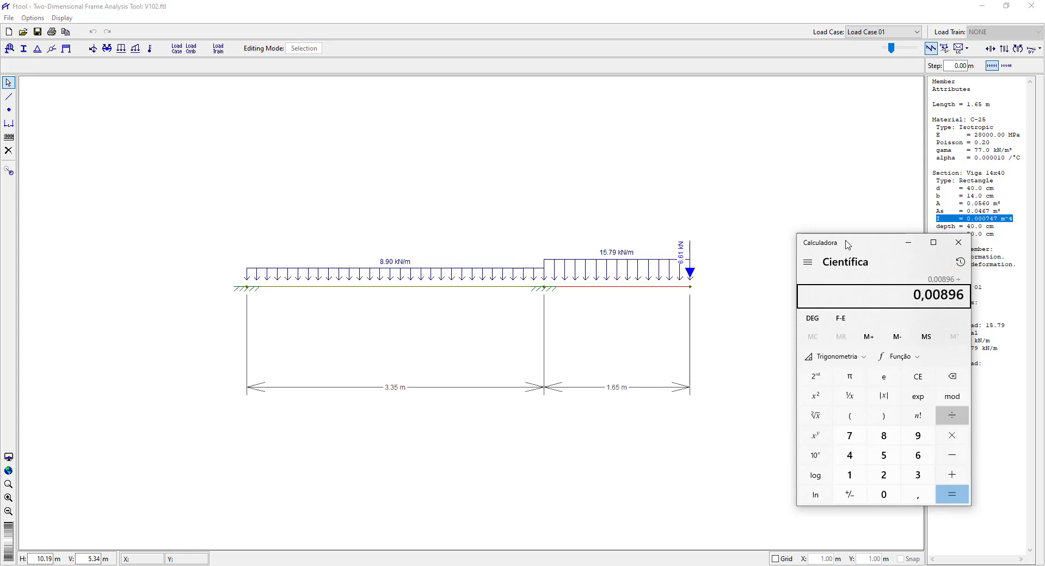
{"action": "type", "text": "12"}
{"action": "key", "text": "Return"}
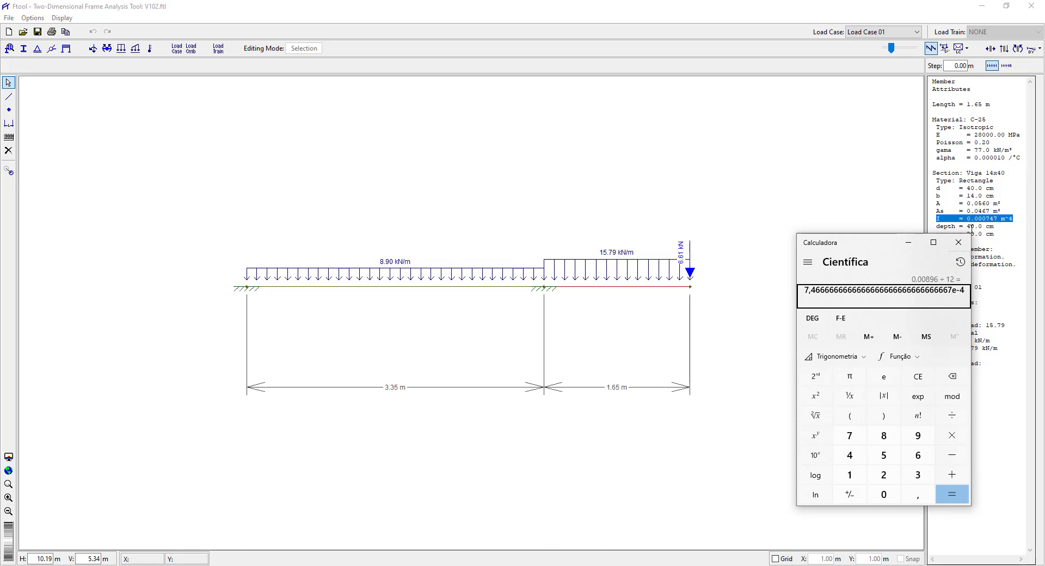
{"action": "left_click", "coordinate": [958, 242]}
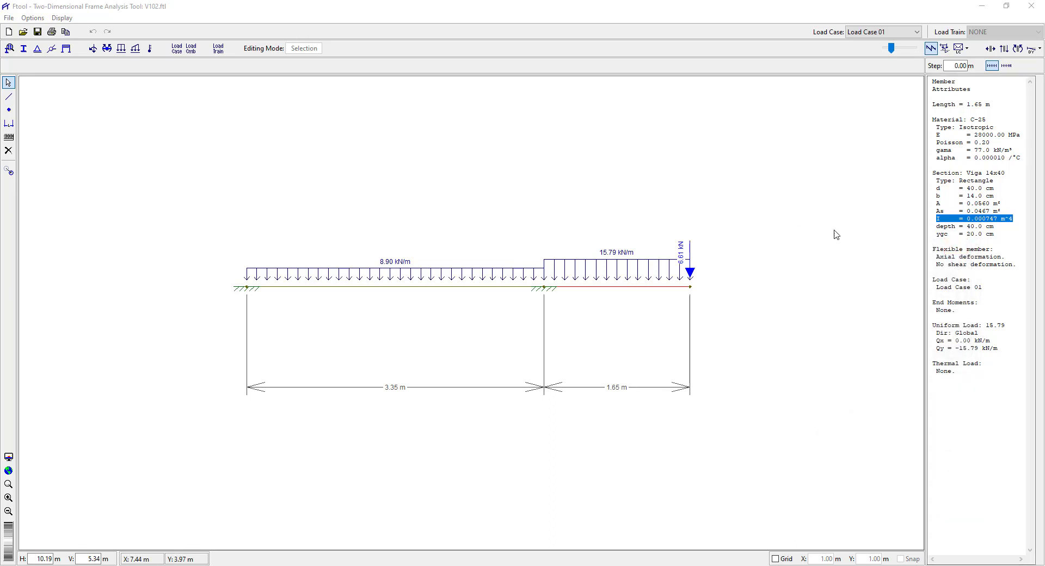
Clear the member selection, review the beam's bending moment diagram, and return to the load view.
{"action": "left_click", "coordinate": [851, 249]}
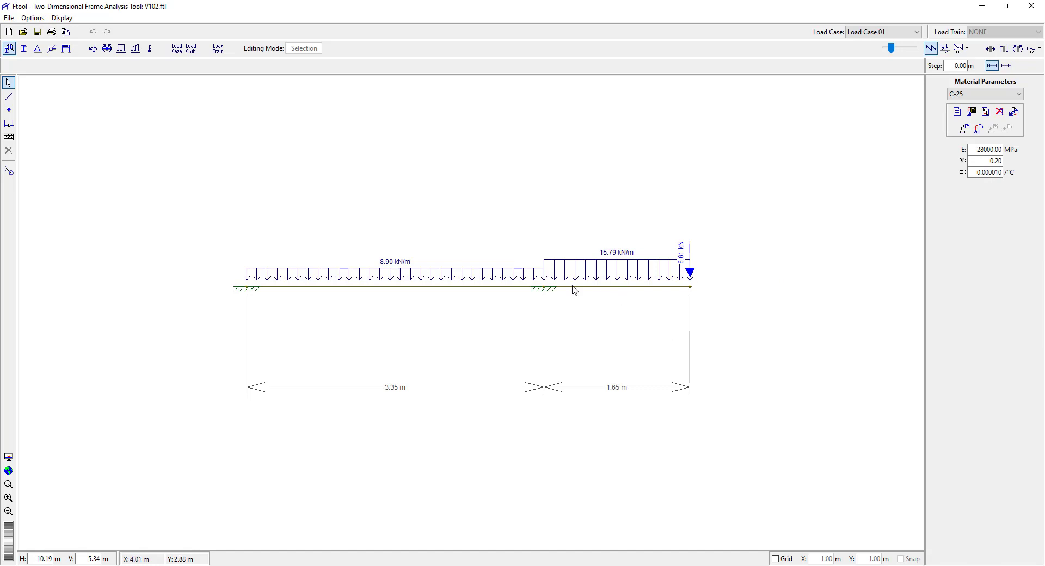
{"action": "left_click", "coordinate": [1018, 51]}
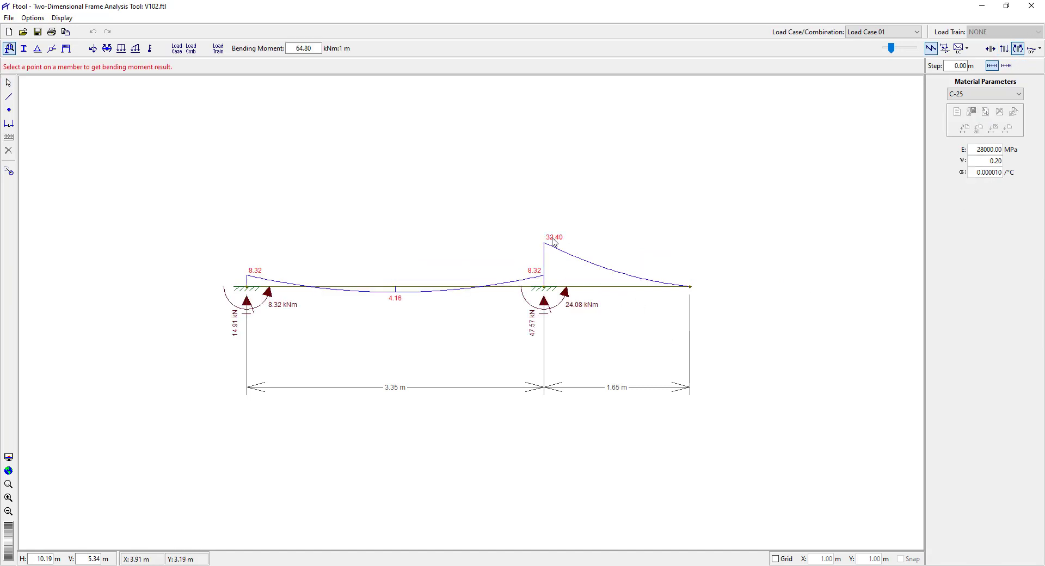
{"action": "left_click", "coordinate": [8, 83]}
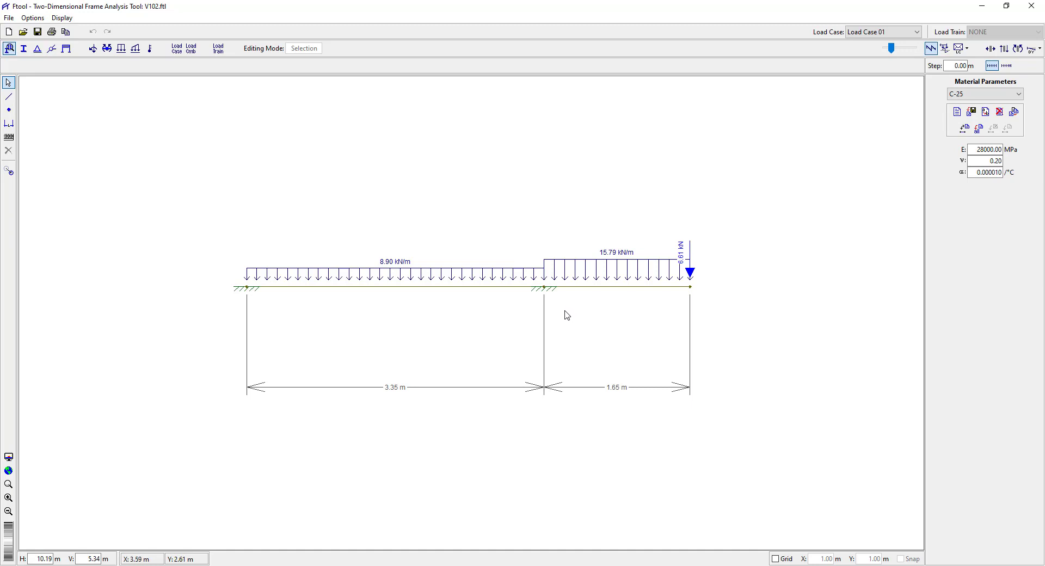
Recheck the cantilever member's attributes and display the bending moment diagram again.
{"action": "left_click", "coordinate": [628, 288]}
{"action": "left_click", "coordinate": [730, 318]}
{"action": "left_click", "coordinate": [1015, 54]}
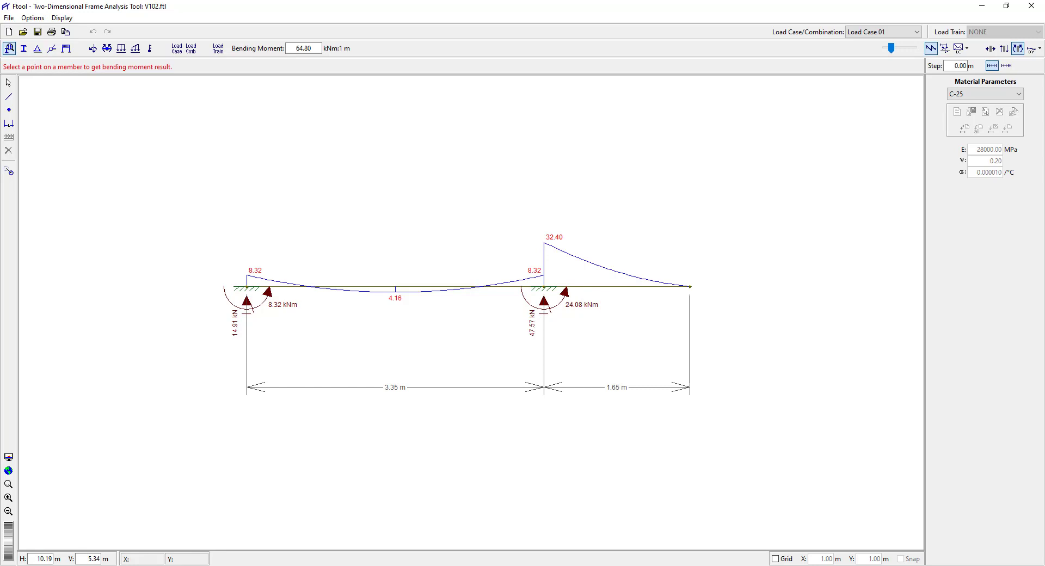
In CalcUNI's section characteristics, enter a rectangular section with bw 14, hw 40, passive d 34,25 and d' 0 cm, and As 4,91 cm².
{"action": "left_click", "coordinate": [289, 565]}
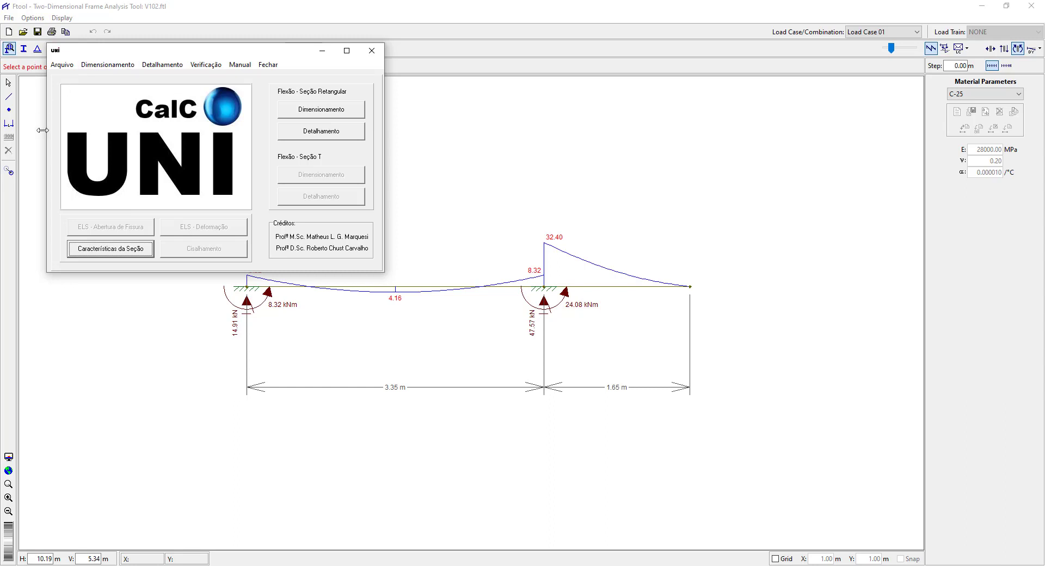
{"action": "left_click", "coordinate": [105, 251]}
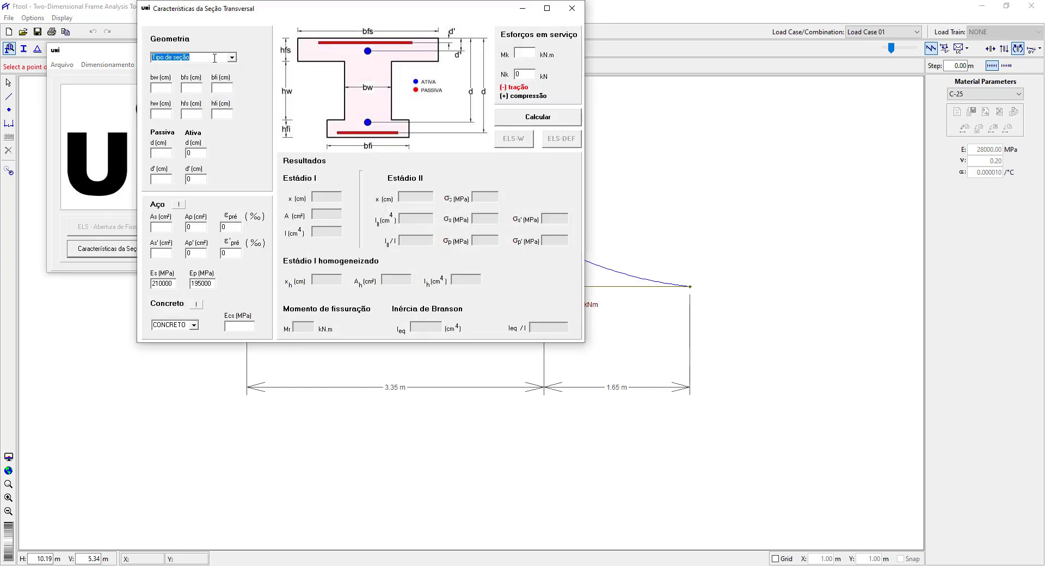
{"action": "left_click", "coordinate": [231, 59]}
{"action": "left_click", "coordinate": [182, 77]}
{"action": "type", "text": "14"}
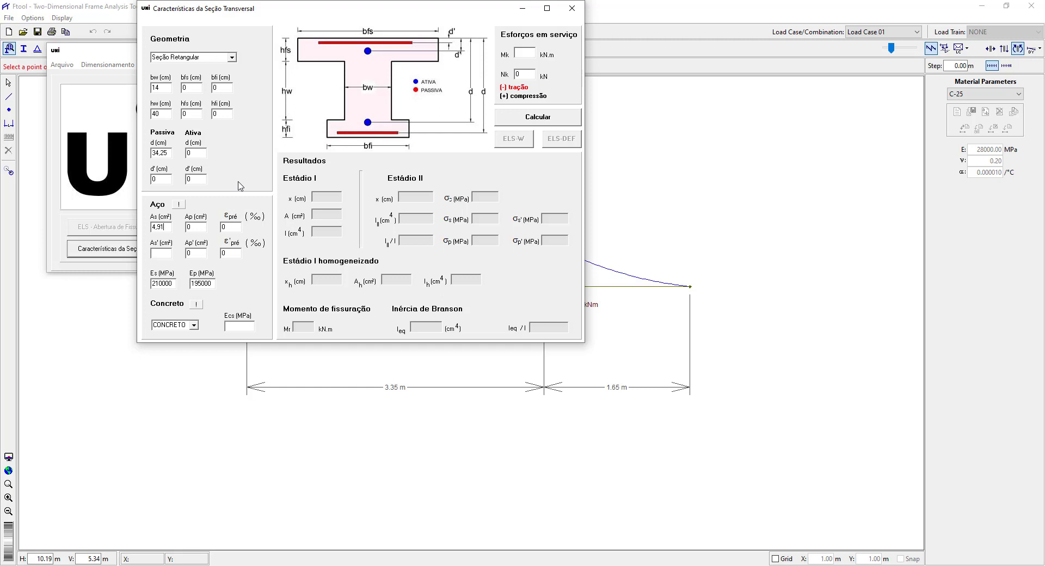
Compute the cross-sectional area of one 1,25 cm bar in the calculator as 1,25² × 3,141 / 4.
{"action": "key", "text": "XF86Calculator"}
{"action": "type", "text": "1,25"}
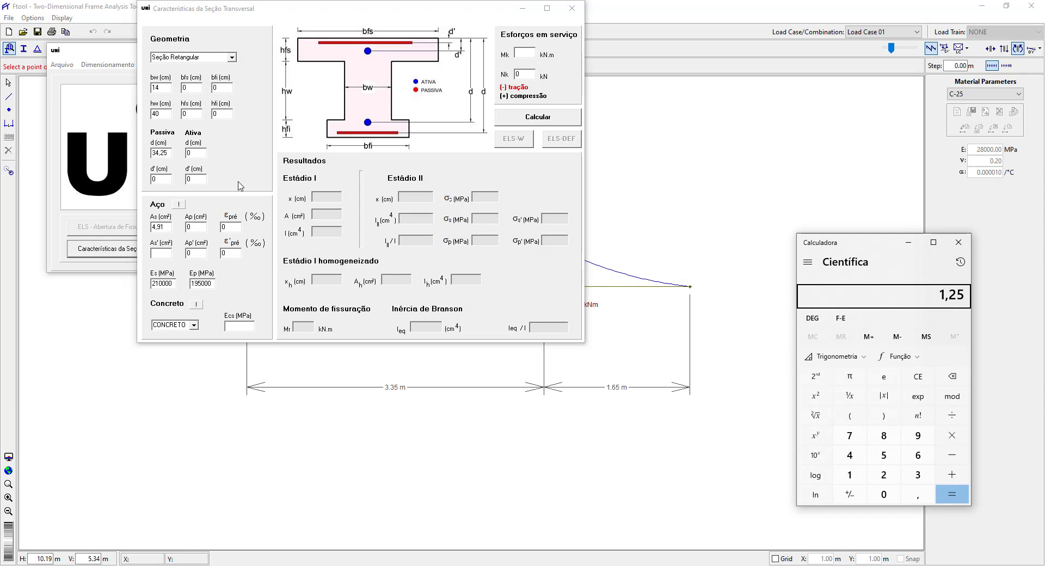
{"action": "type", "text": "q"}
{"action": "key", "text": "asterisk"}
{"action": "type", "text": "3,141"}
{"action": "key", "text": "Return"}
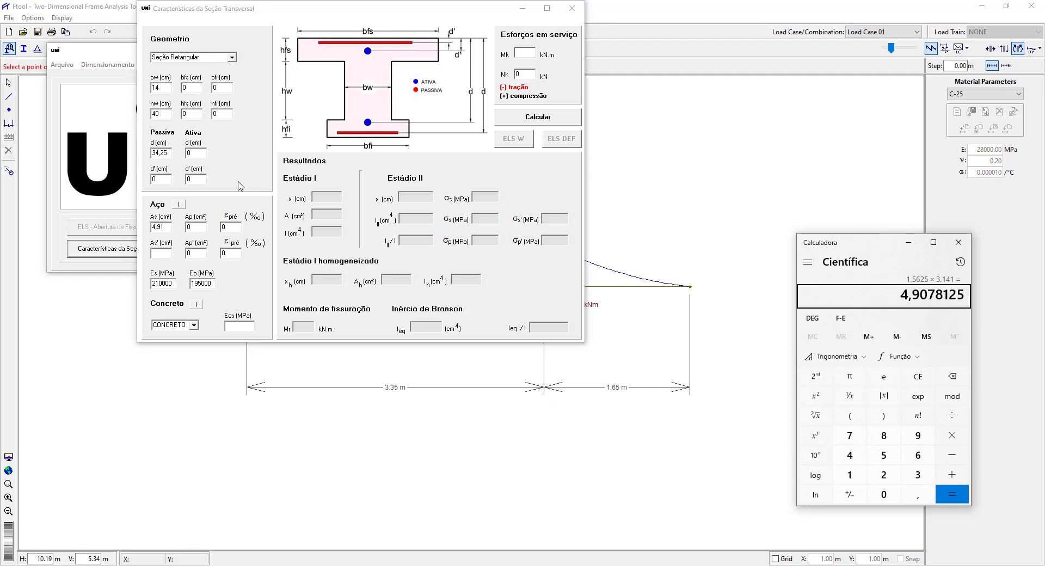
{"action": "key", "text": "slash"}
{"action": "type", "text": "4"}
{"action": "key", "text": "Return"}
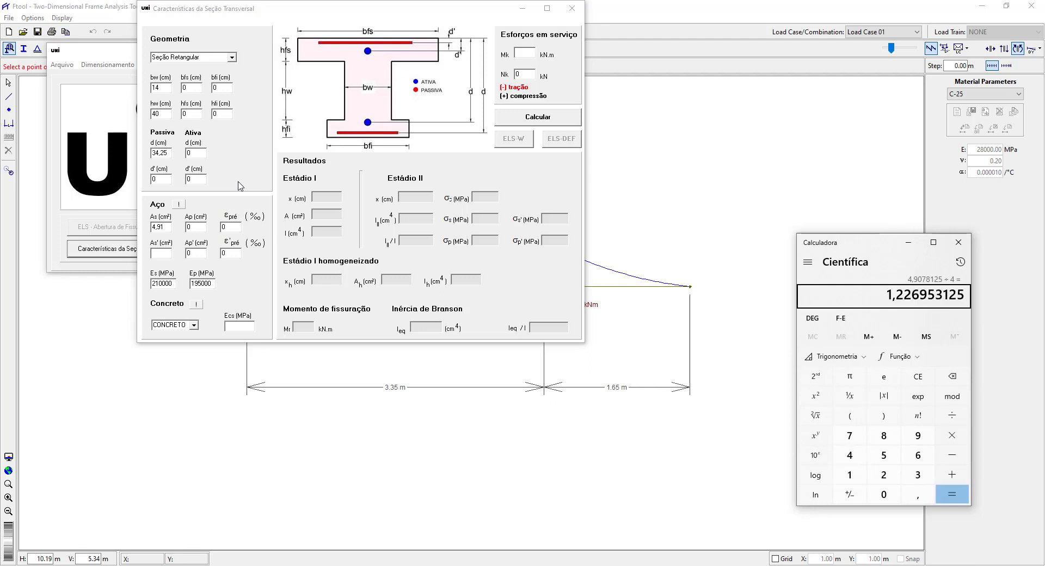
{"action": "left_click", "coordinate": [958, 242]}
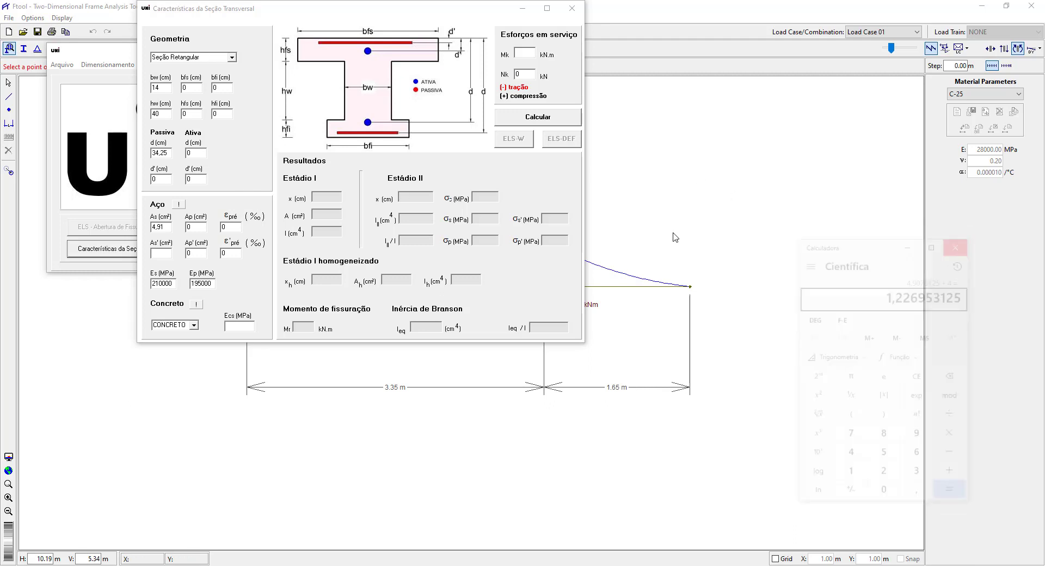
Check the total area of four bars in the calculator using 1,22 × 4 and 1,23 × 4.
{"action": "type", "text": "1,22*4"}
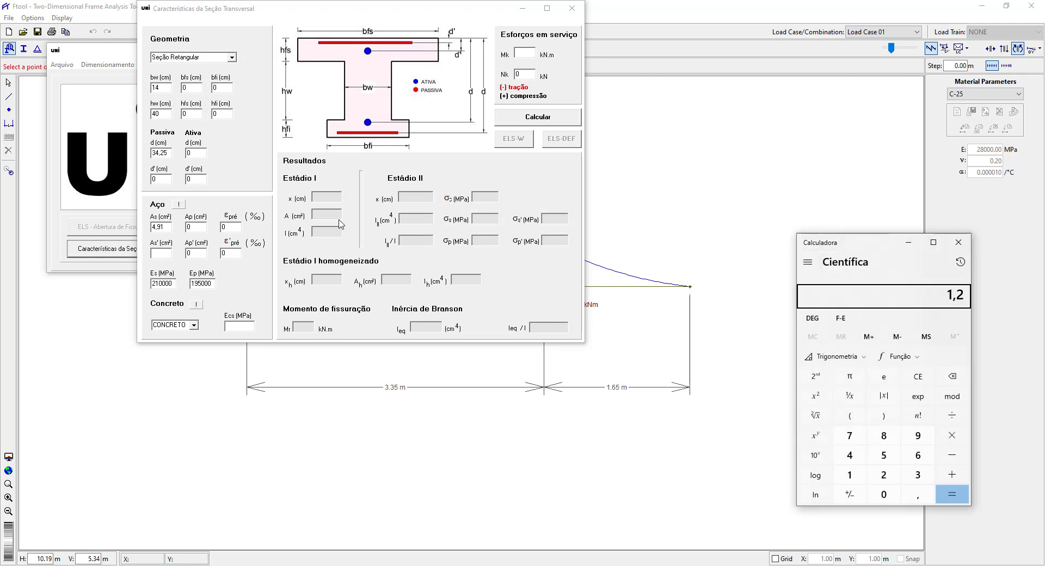
{"action": "key", "text": "Return"}
{"action": "type", "text": "1,23*4"}
{"action": "key", "text": "Return"}
{"action": "left_click", "coordinate": [958, 242]}
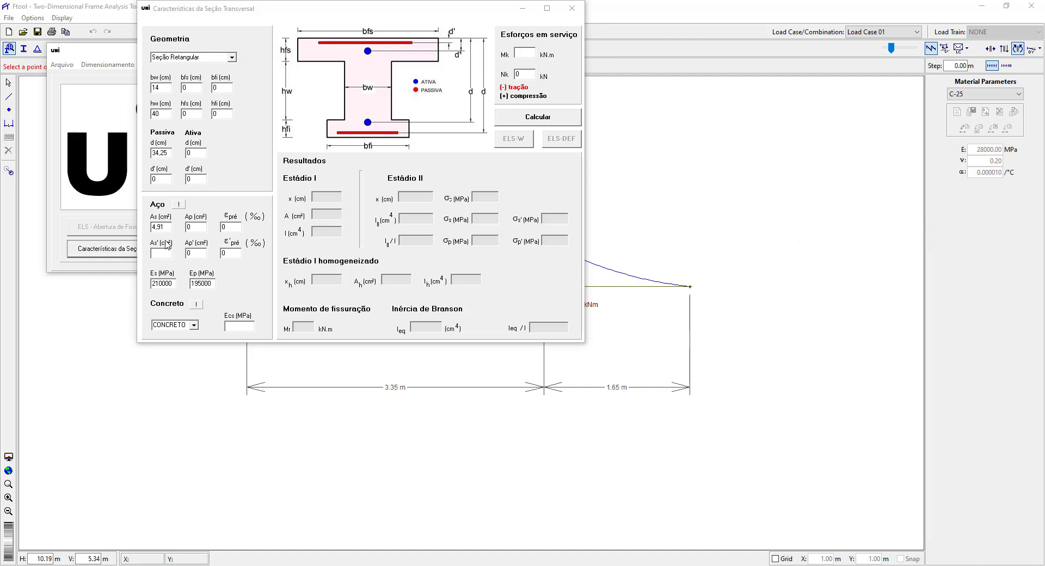
Set the steel area As' to 0 cm² and review the As, Ap and Es entries.
{"action": "left_click", "coordinate": [165, 227]}
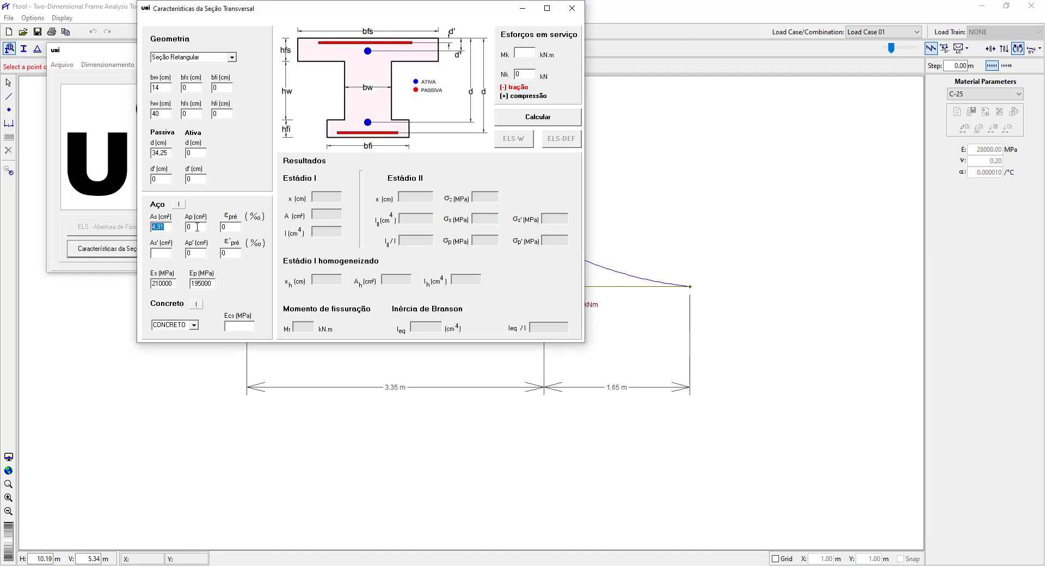
{"action": "left_click", "coordinate": [197, 227]}
{"action": "left_click", "coordinate": [162, 254]}
{"action": "left_click_drag", "start_coordinate": [175, 283], "coordinate": [132, 286]}
{"action": "left_click", "coordinate": [162, 283]}
{"action": "left_click_drag", "start_coordinate": [159, 283], "coordinate": [182, 286]}
Choose C25 concrete and enter a service moment Mk of 32,40 kN.m, moving the window clear of the moment diagram.
{"action": "left_click", "coordinate": [194, 325]}
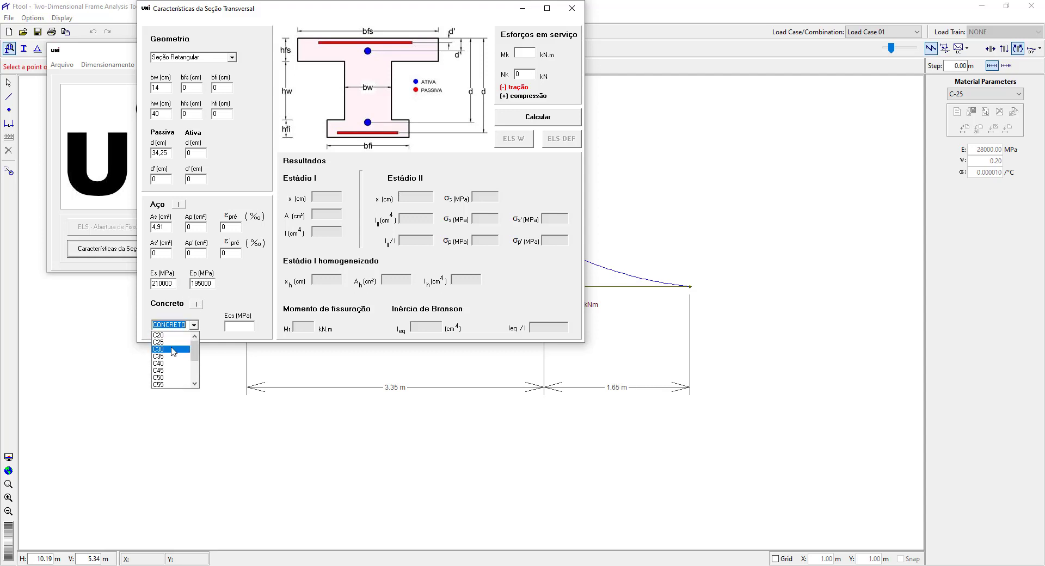
{"action": "left_click", "coordinate": [170, 343]}
{"action": "left_click", "coordinate": [234, 329]}
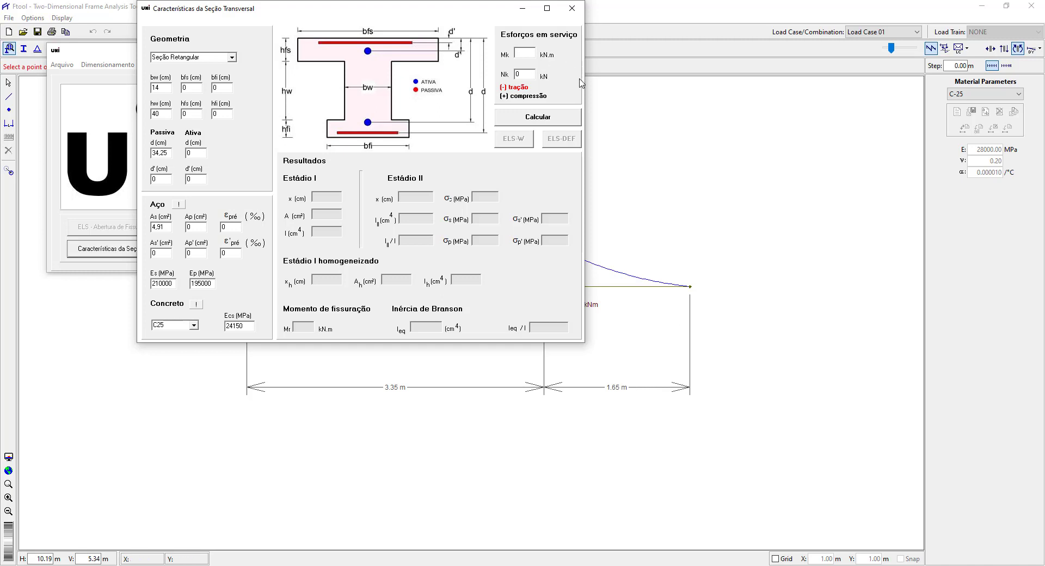
{"action": "left_click_drag", "start_coordinate": [401, 14], "coordinate": [352, 38]}
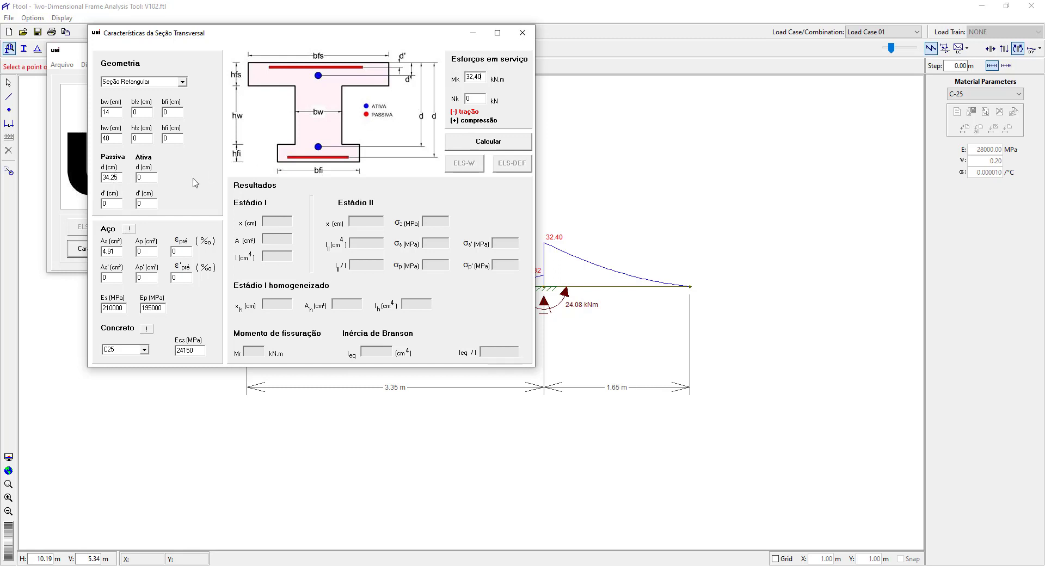
Calculate the section results for the entered service moment and check them against the 1.65 m cantilever's member attributes in Ftool.
{"action": "left_click", "coordinate": [475, 148]}
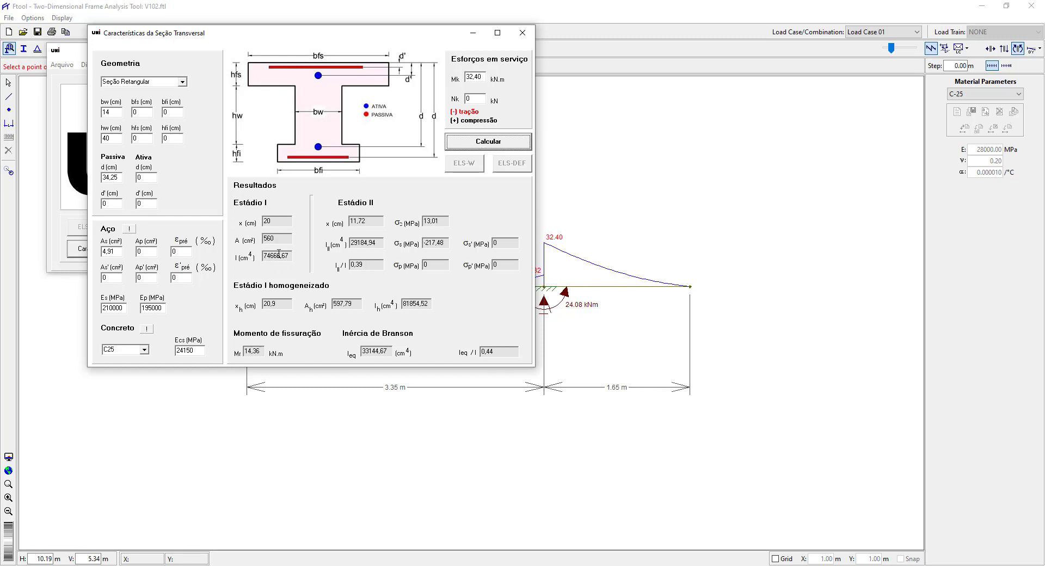
{"action": "left_click", "coordinate": [608, 286]}
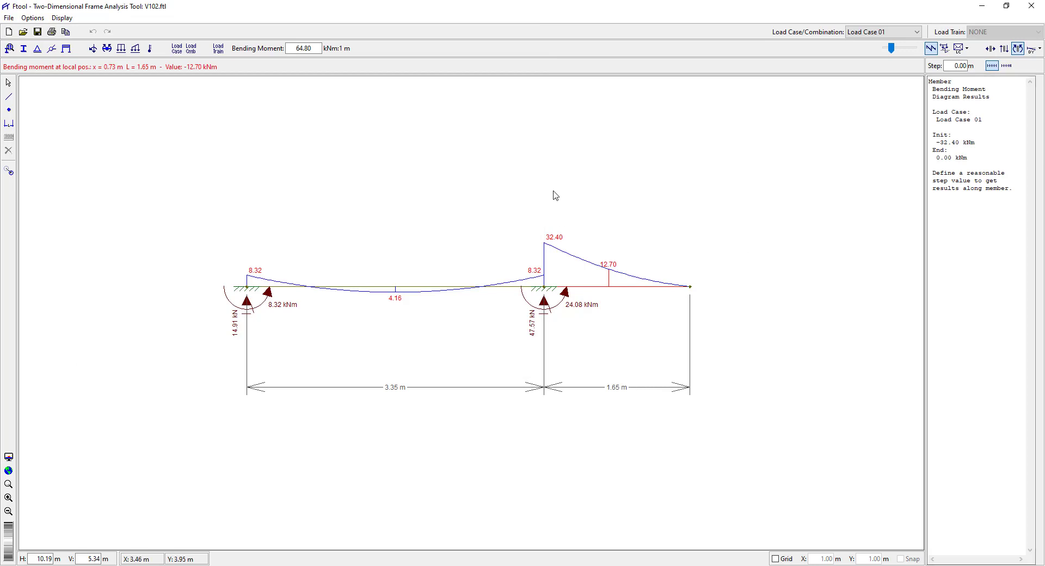
{"action": "left_click", "coordinate": [9, 82]}
{"action": "left_click", "coordinate": [659, 283]}
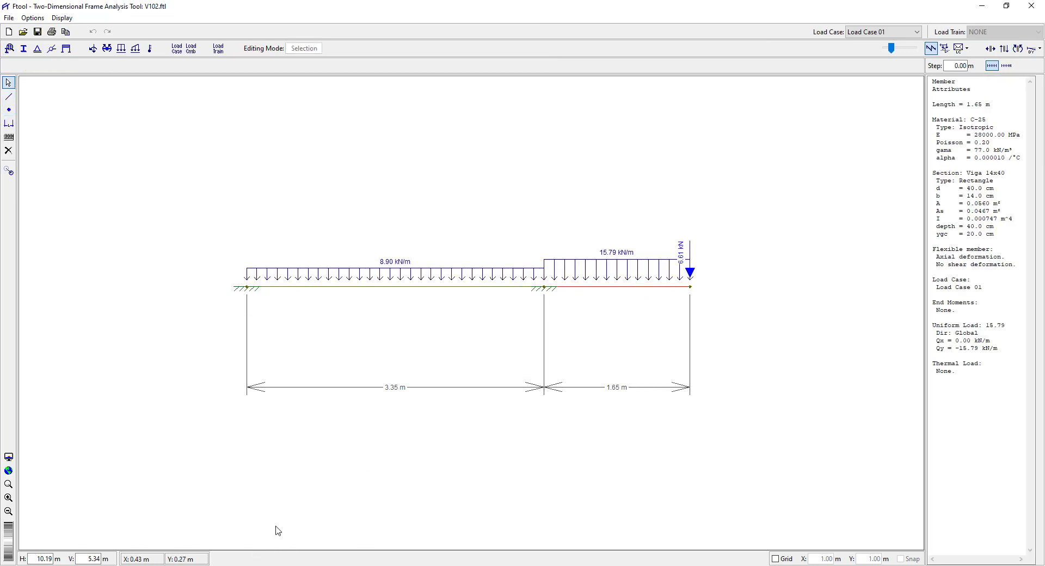
{"action": "left_click", "coordinate": [298, 565]}
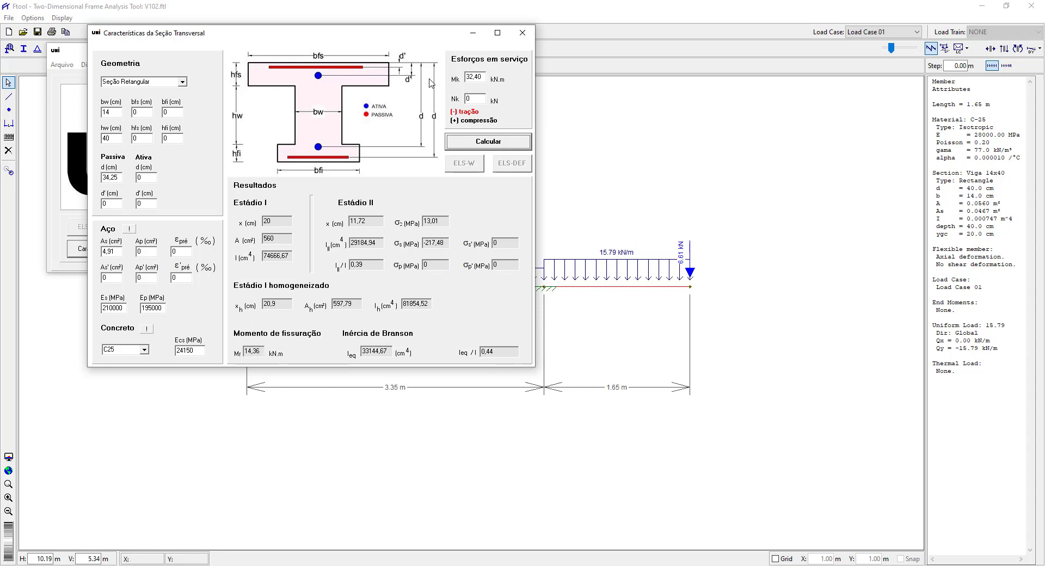
{"action": "double_click", "coordinate": [483, 78]}
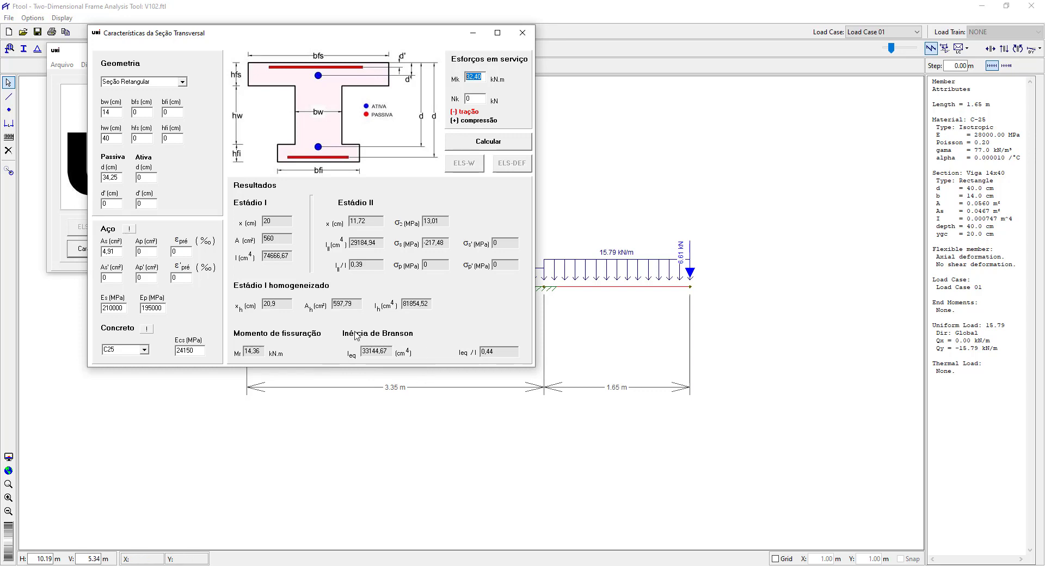
Switch to Ftool and display the beam's deformed configuration with vertical displacement values.
{"action": "left_click", "coordinate": [620, 324]}
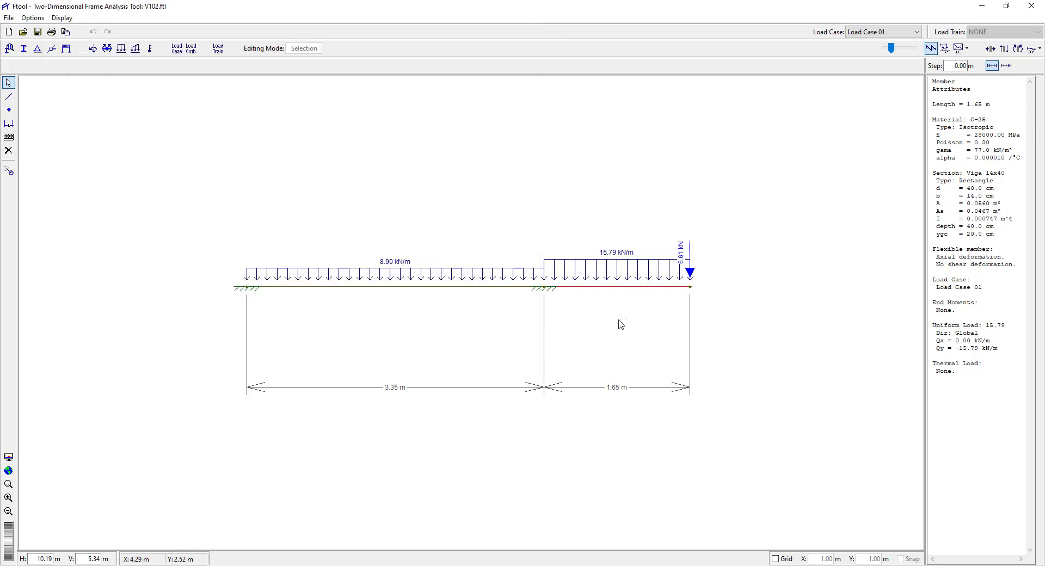
{"action": "left_click", "coordinate": [607, 289]}
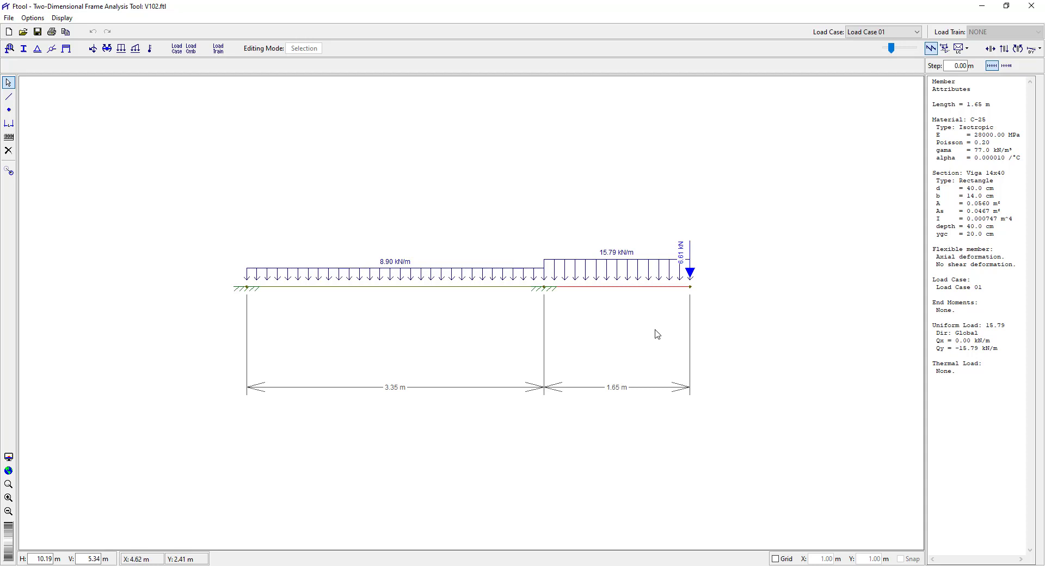
{"action": "left_click", "coordinate": [1039, 49]}
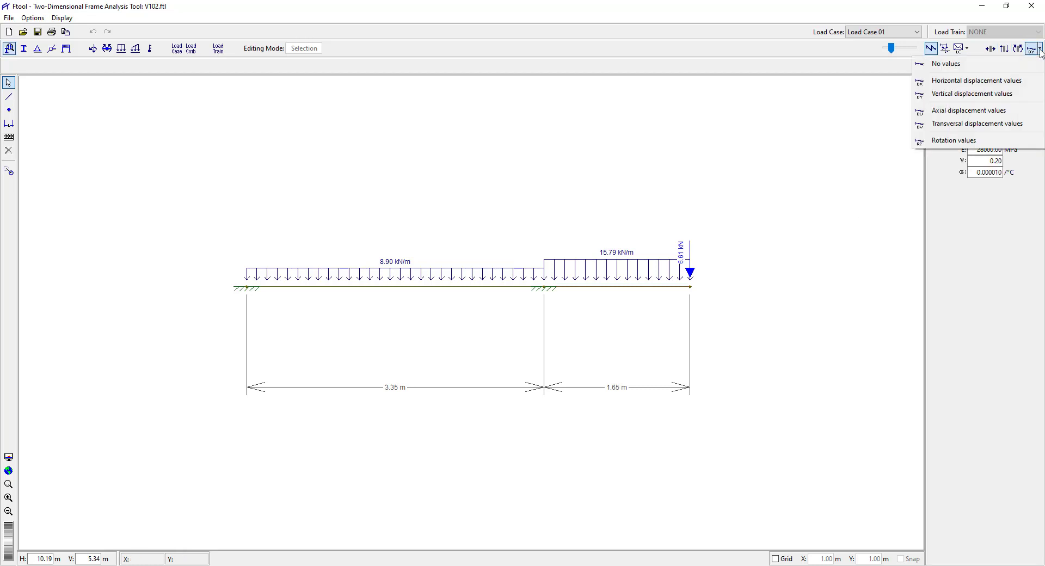
{"action": "left_click", "coordinate": [967, 95]}
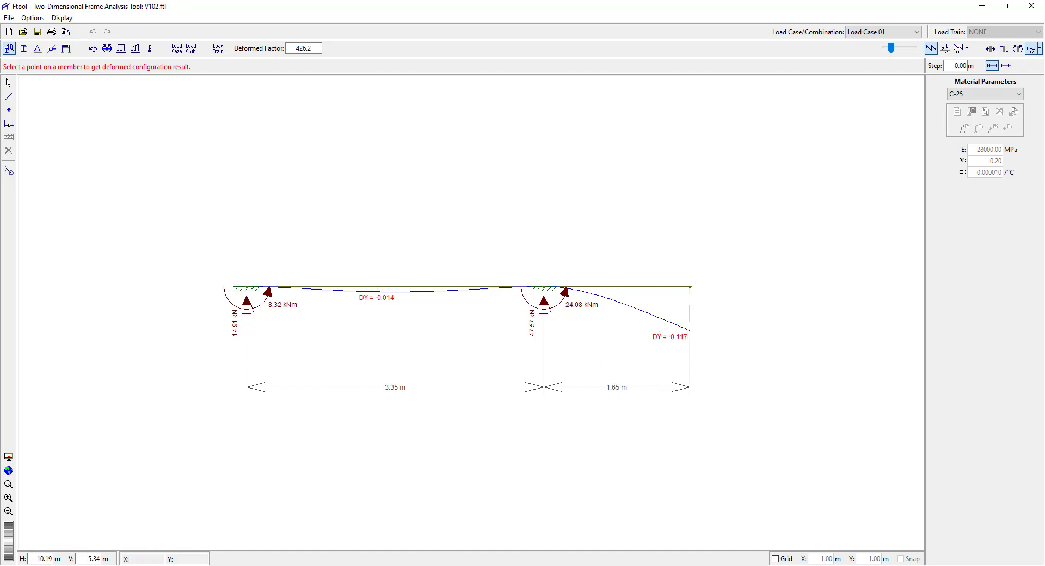
Capture a screenshot of the deformed beam with its dimensions, minimize the capture window and return the model to selection mode.
{"action": "left_click", "coordinate": [110, 78]}
{"action": "left_click_drag", "start_coordinate": [203, 267], "coordinate": [706, 406]}
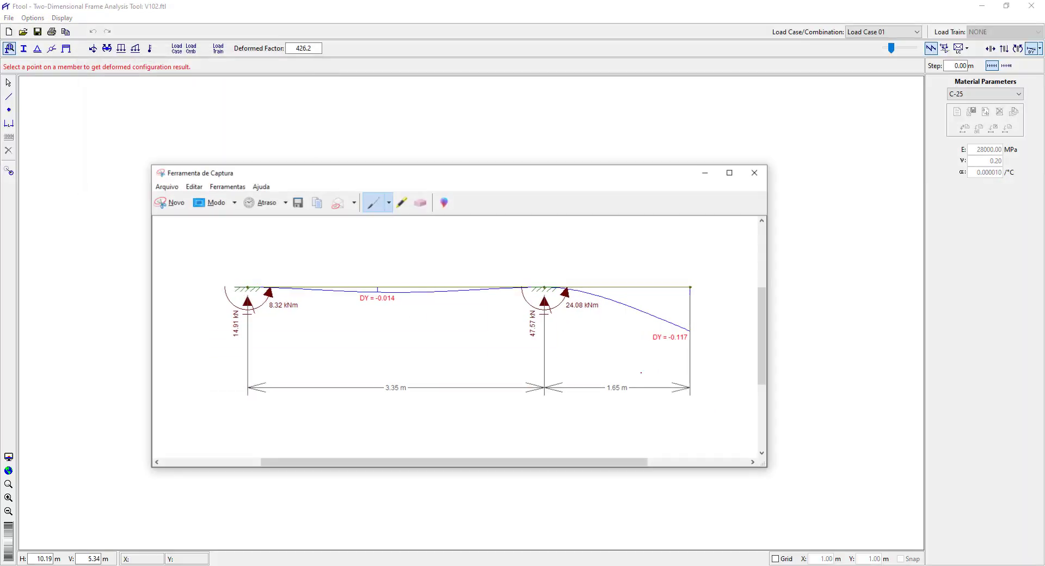
{"action": "left_click", "coordinate": [707, 173]}
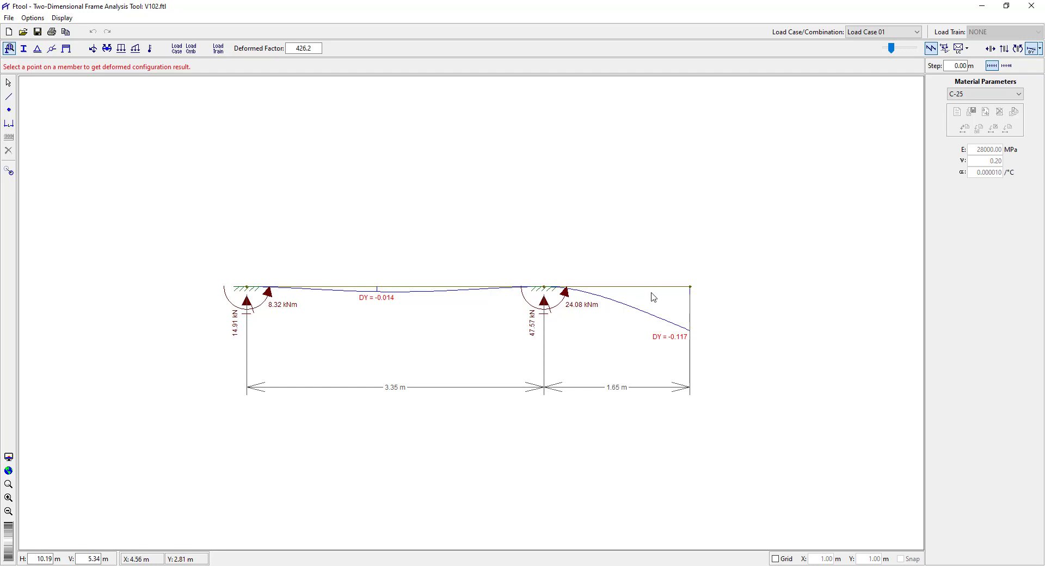
{"action": "left_click", "coordinate": [9, 82]}
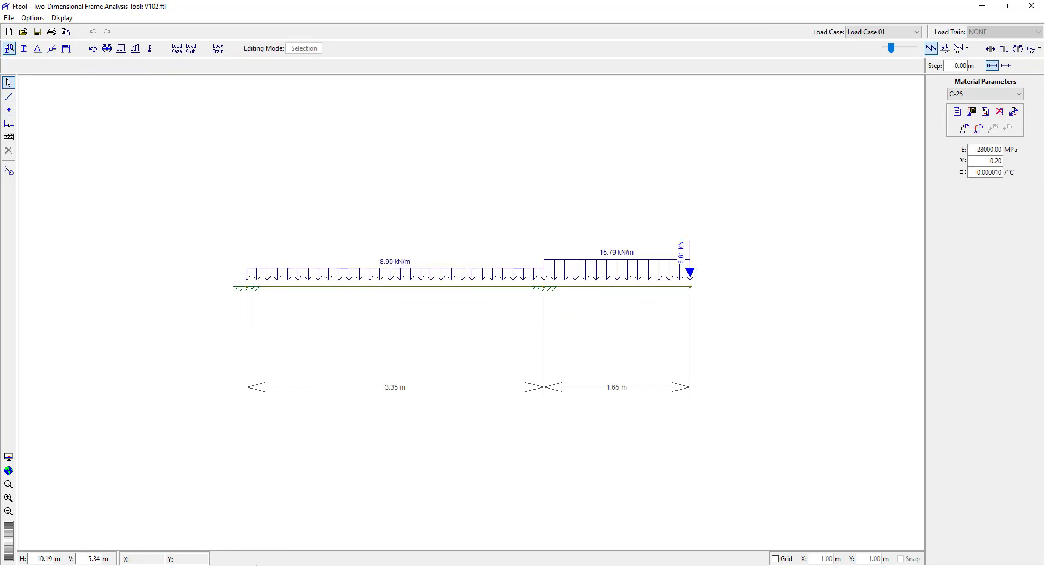
Switch to the Mathcad equivalent inertia sheet and compare its EIeq and beam width formula with the Branson inertia in CalcUNI.
{"action": "left_click", "coordinate": [283, 565]}
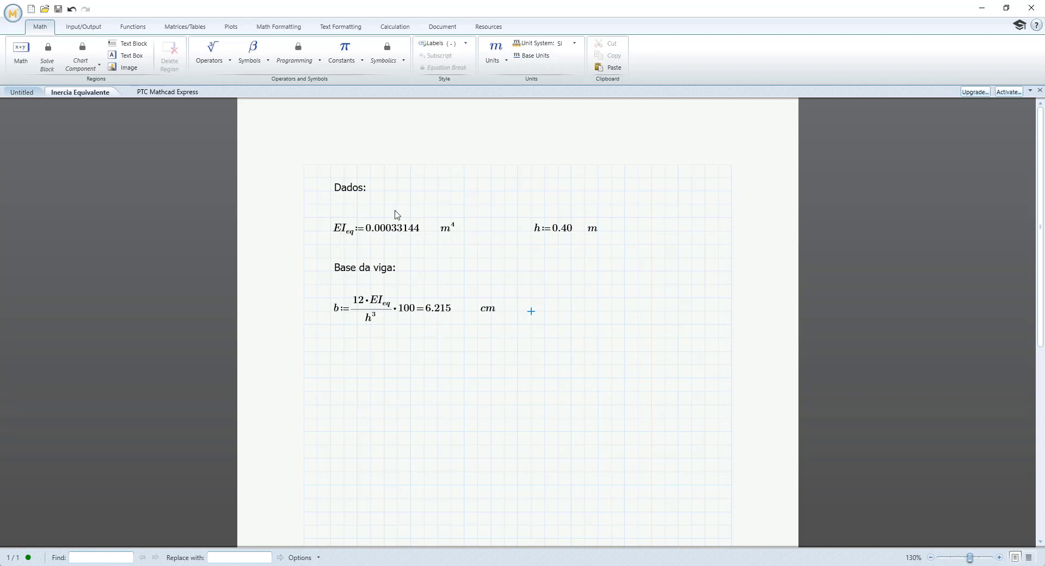
{"action": "key", "text": "alt+Tab"}
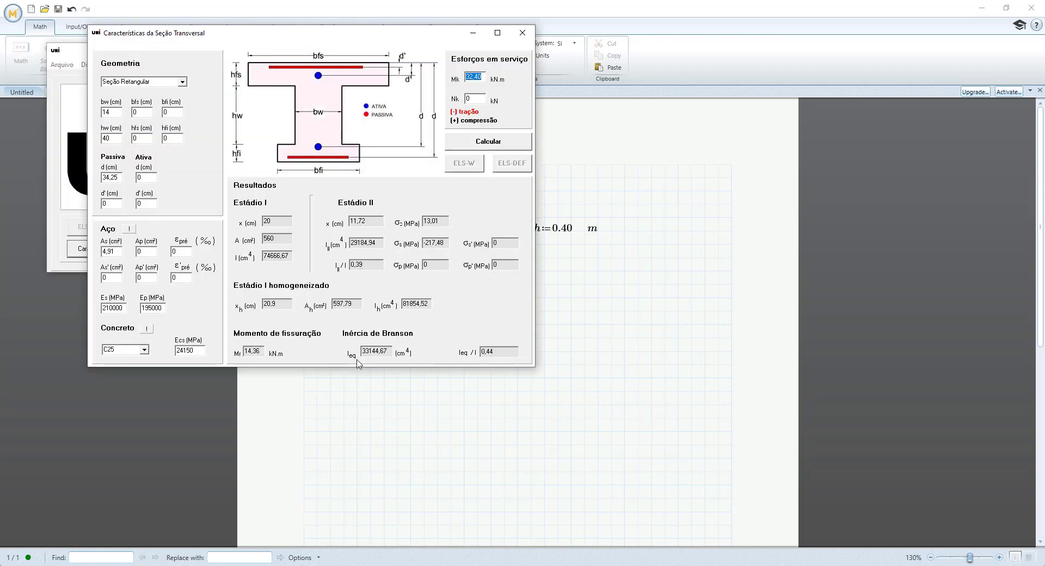
{"action": "key", "text": "alt+Tab"}
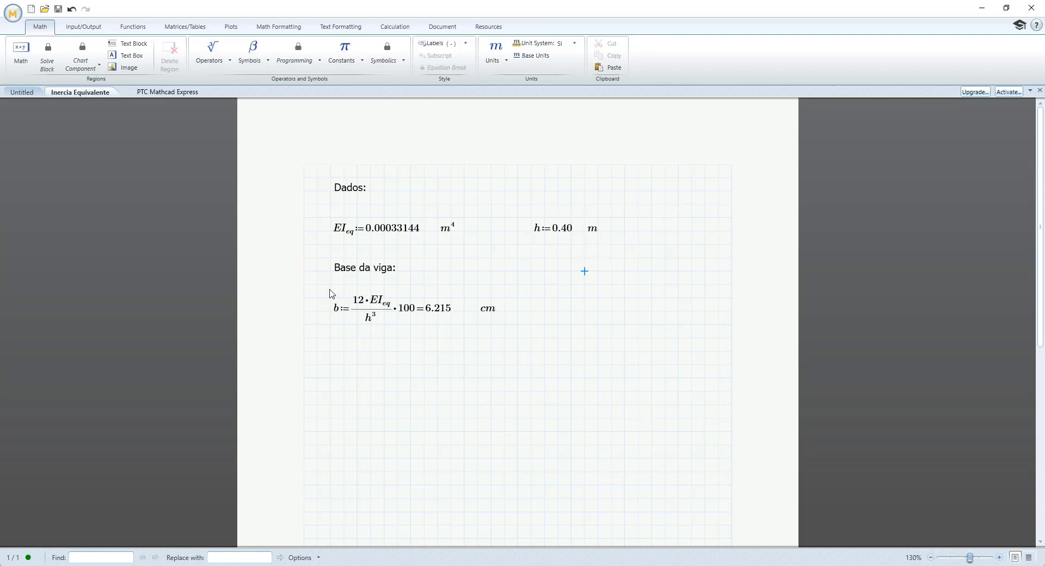
{"action": "left_click", "coordinate": [541, 288]}
Switch to Ftool and set the width b of the Viga 14x40 rectangular section to 6.2 cm.
{"action": "left_click", "coordinate": [246, 565]}
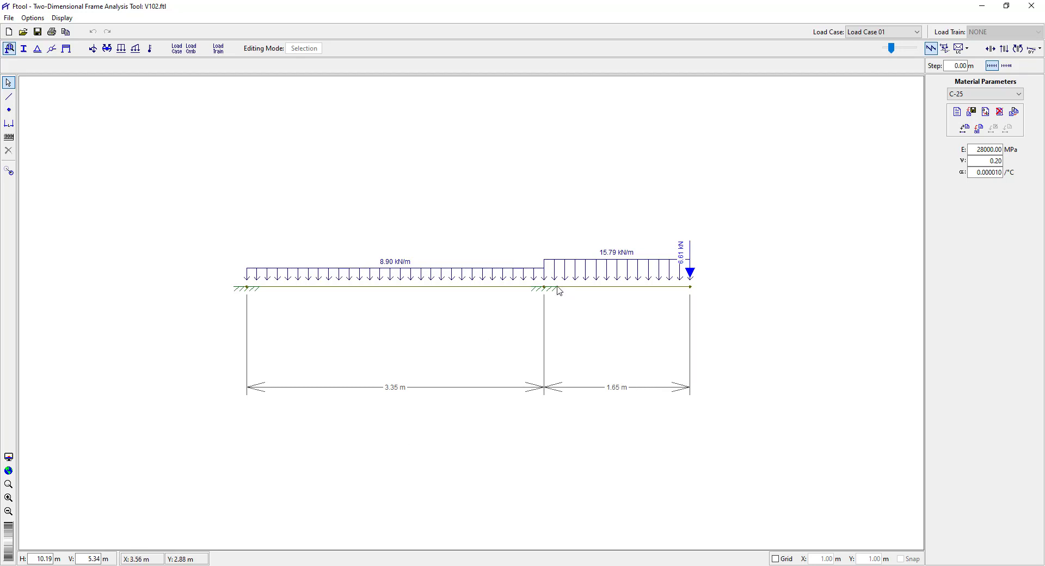
{"action": "left_click", "coordinate": [23, 49]}
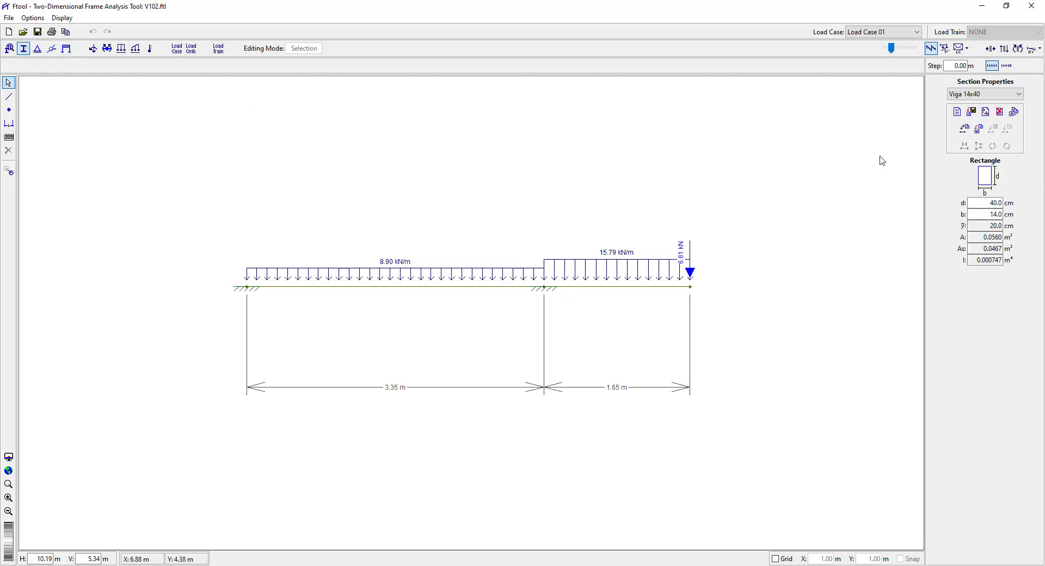
{"action": "left_click_drag", "start_coordinate": [988, 214], "coordinate": [1007, 215]}
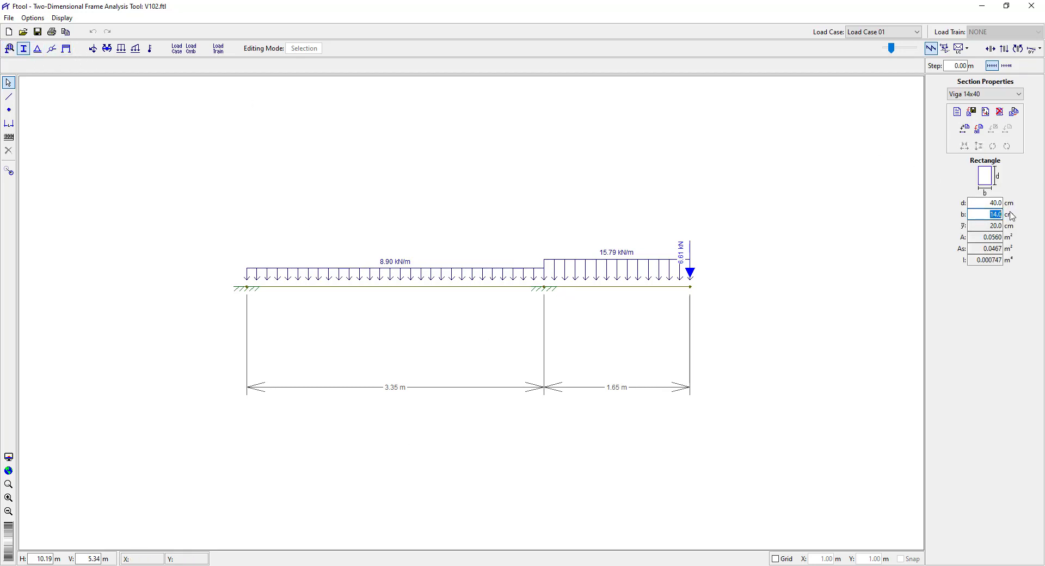
{"action": "type", "text": "6.21"}
{"action": "key", "text": "BackSpace"}
{"action": "key", "text": "Return"}
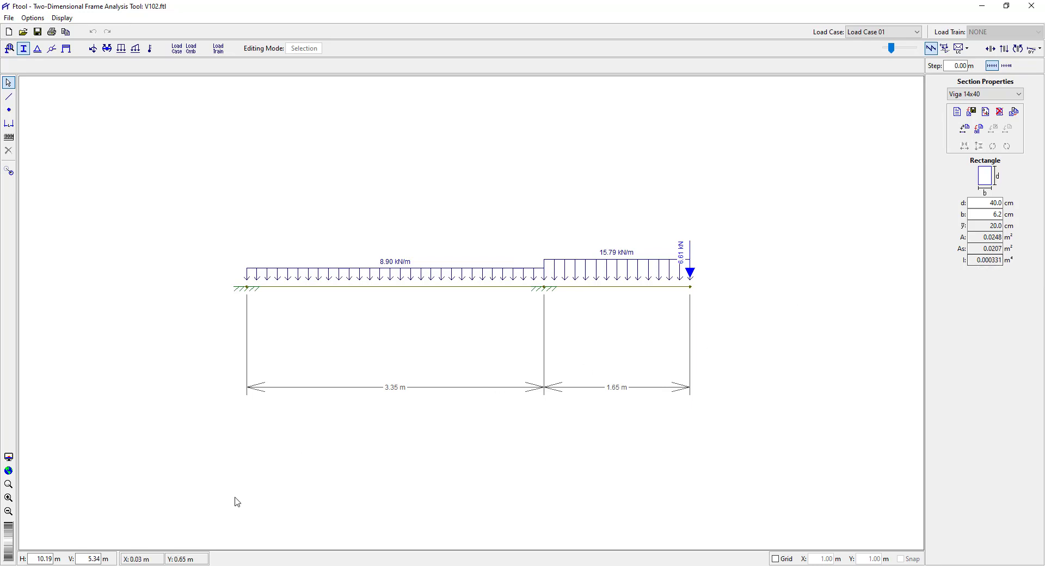
Check the Branson inertia in CalcUNI and change Ftool's section inertia unit to cm^4.
{"action": "key", "text": "alt+Tab"}
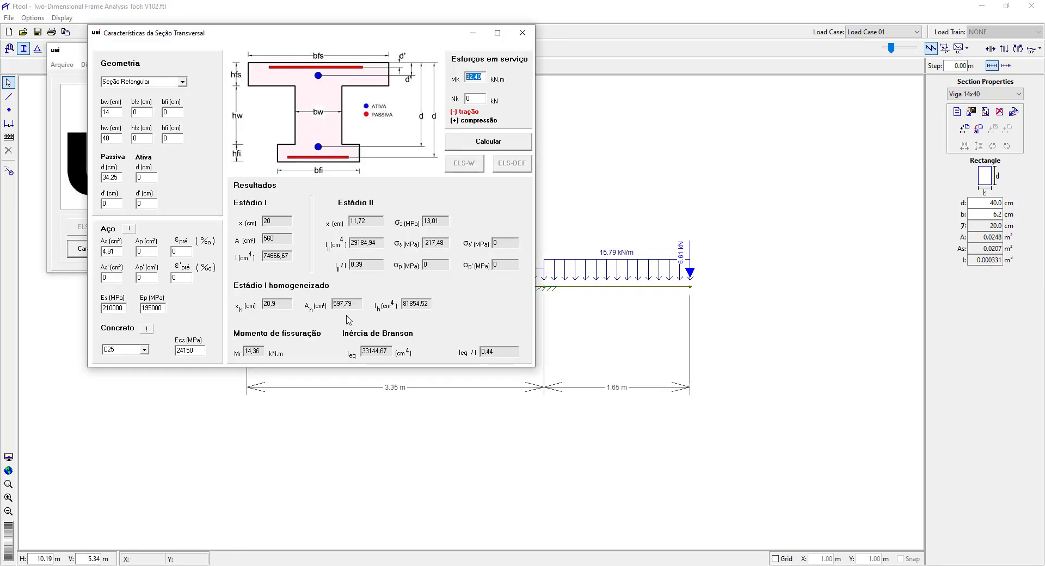
{"action": "left_click", "coordinate": [730, 257]}
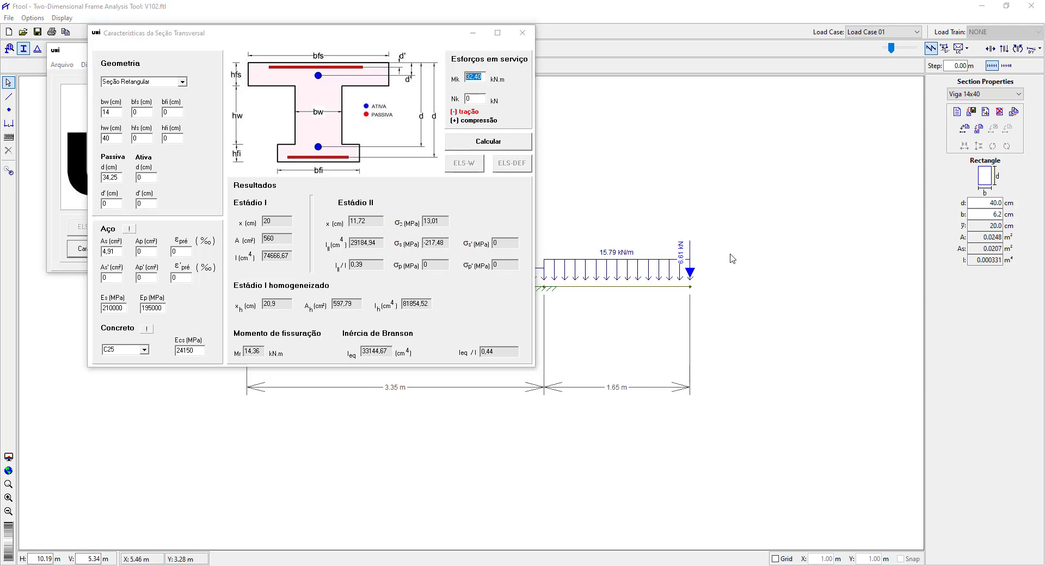
{"action": "left_click", "coordinate": [33, 18]}
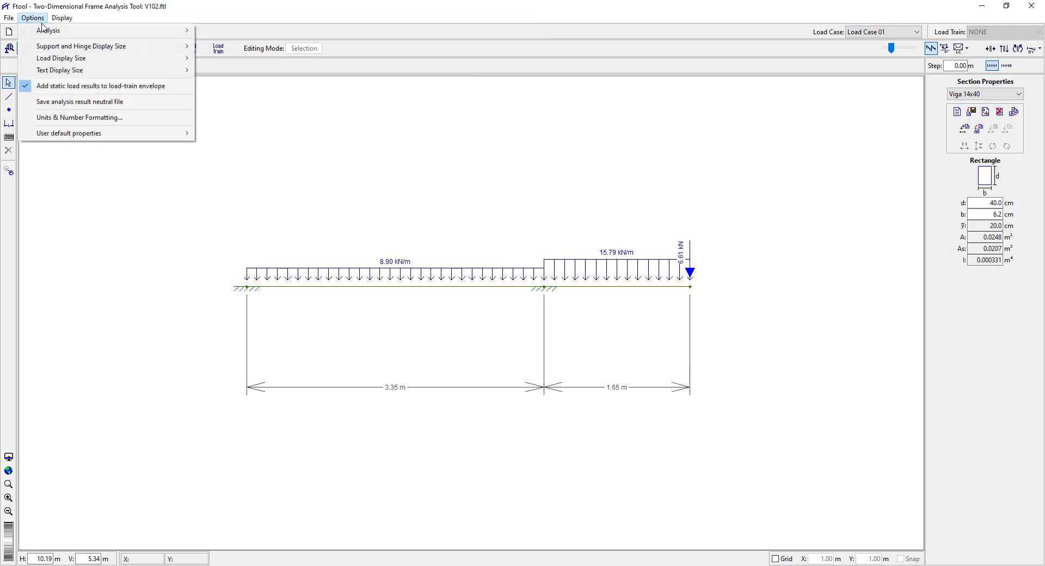
{"action": "left_click", "coordinate": [101, 117]}
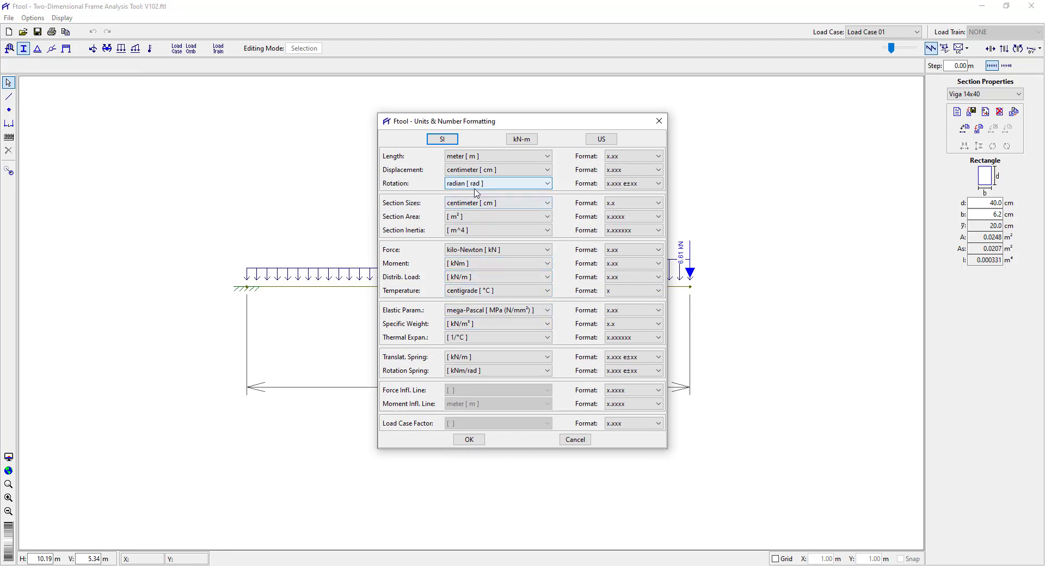
{"action": "left_click", "coordinate": [469, 230]}
{"action": "left_click", "coordinate": [459, 248]}
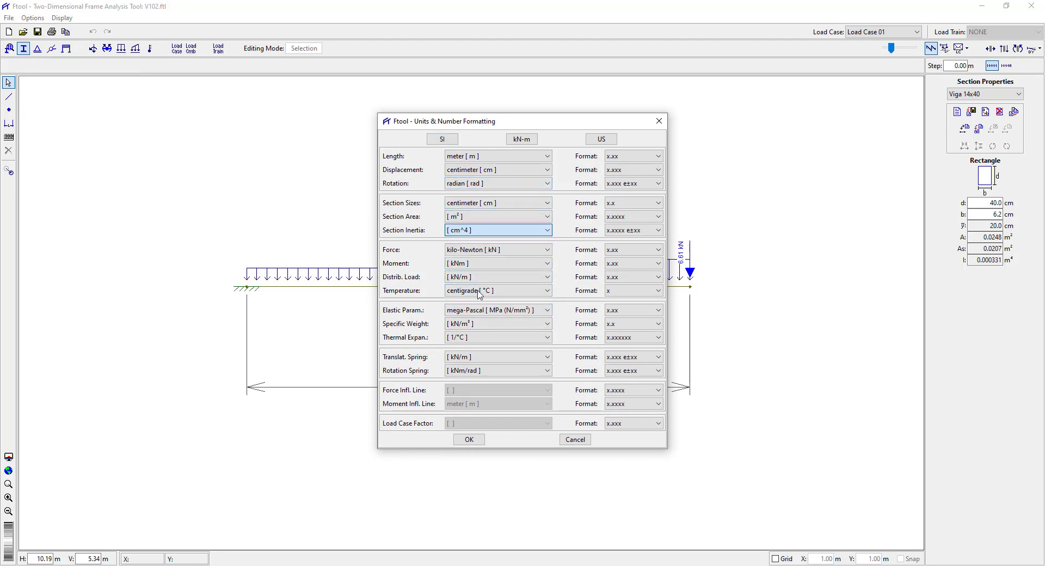
{"action": "left_click", "coordinate": [470, 439]}
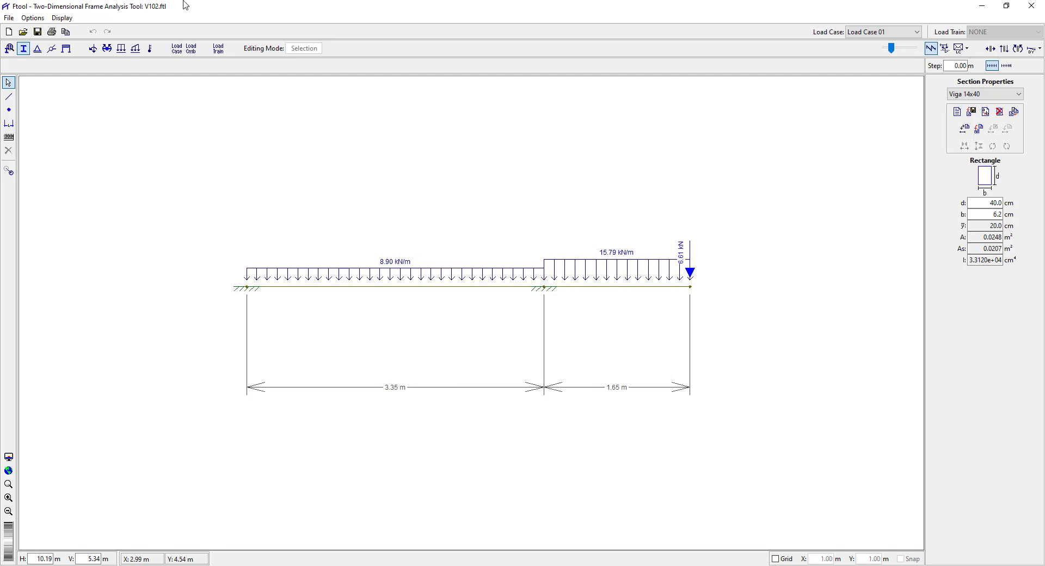
Set the number format of the section inertia to the decimal format x.xxxxxx.
{"action": "left_click", "coordinate": [33, 18]}
{"action": "left_click", "coordinate": [95, 118]}
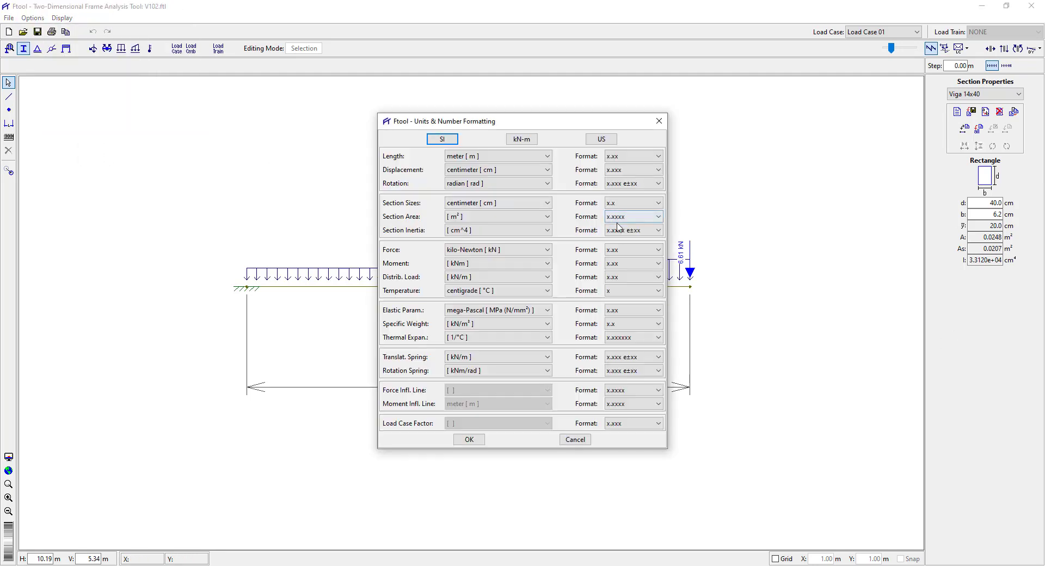
{"action": "left_click", "coordinate": [626, 230]}
{"action": "scroll", "coordinate": [624, 254], "scroll_direction": "up", "scroll_amount": 2}
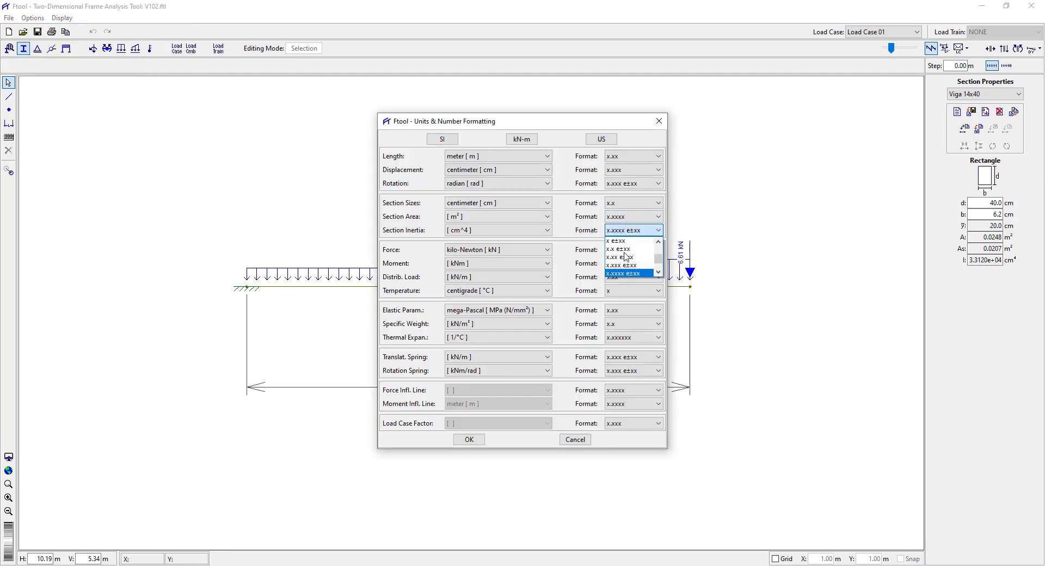
{"action": "left_click", "coordinate": [627, 258]}
{"action": "left_click", "coordinate": [468, 440]}
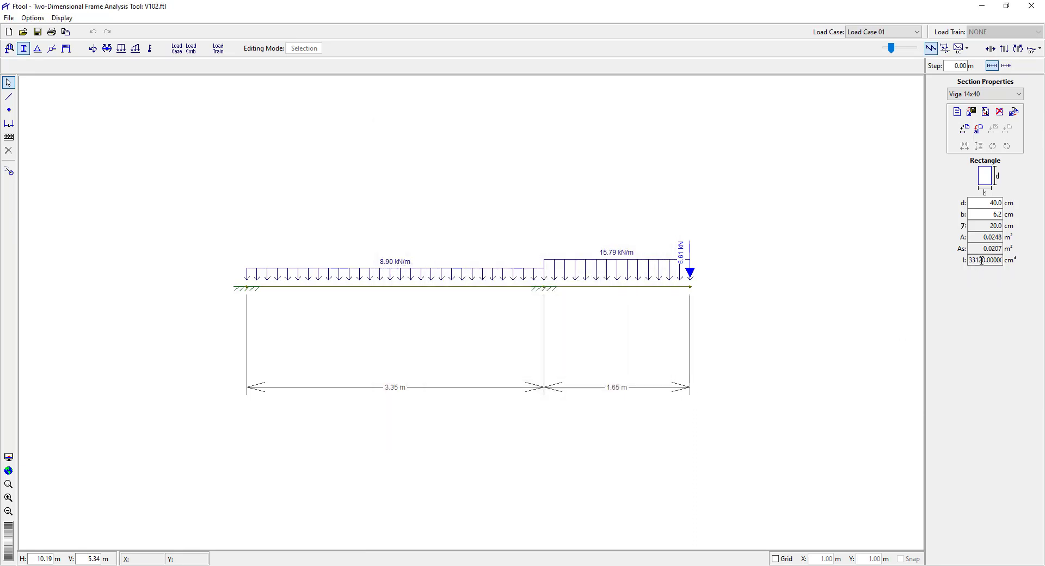
Review the equivalent beam width in the Mathcad sheet and set Ftool's section inertia unit back to m^4.
{"action": "left_click", "coordinate": [244, 565]}
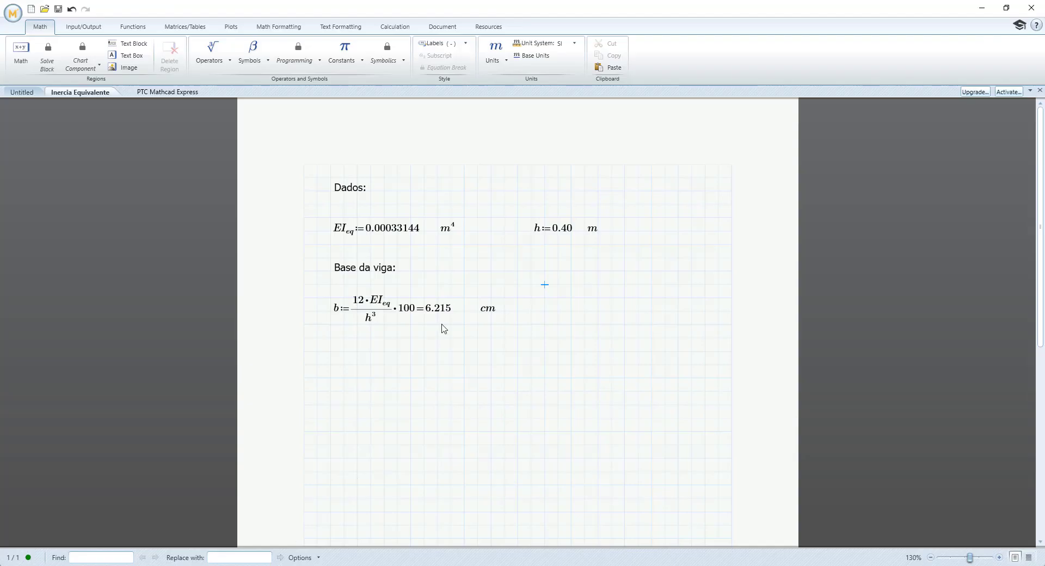
{"action": "left_click", "coordinate": [983, 7]}
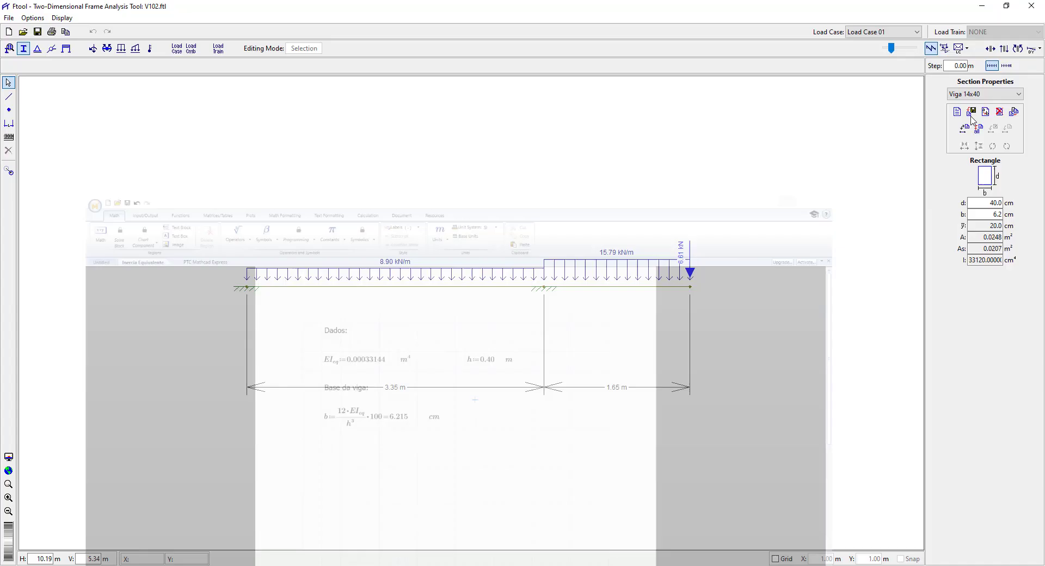
{"action": "left_click", "coordinate": [32, 18]}
{"action": "left_click", "coordinate": [67, 118]}
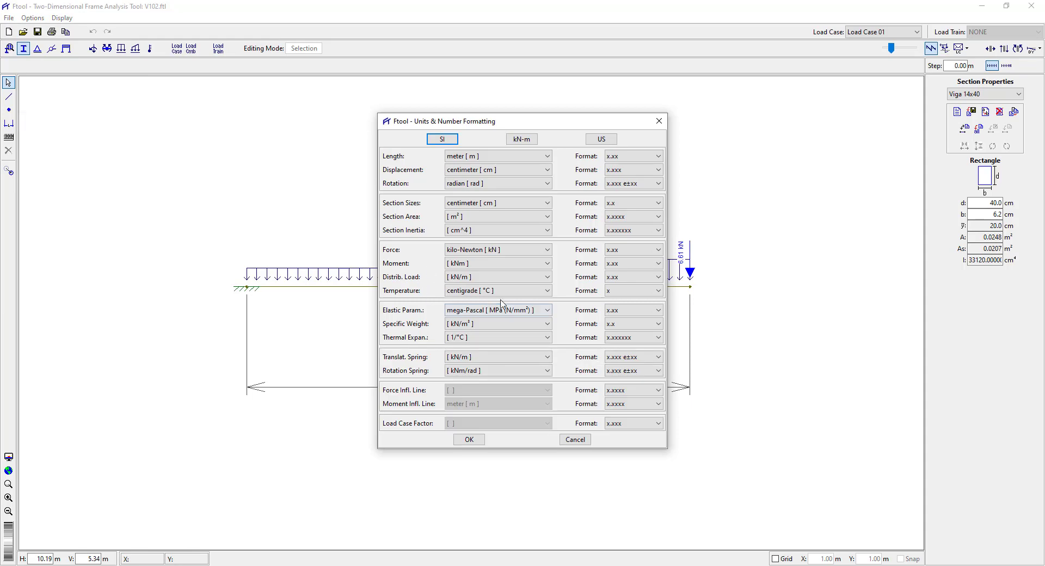
{"action": "left_click", "coordinate": [467, 231]}
{"action": "left_click", "coordinate": [468, 256]}
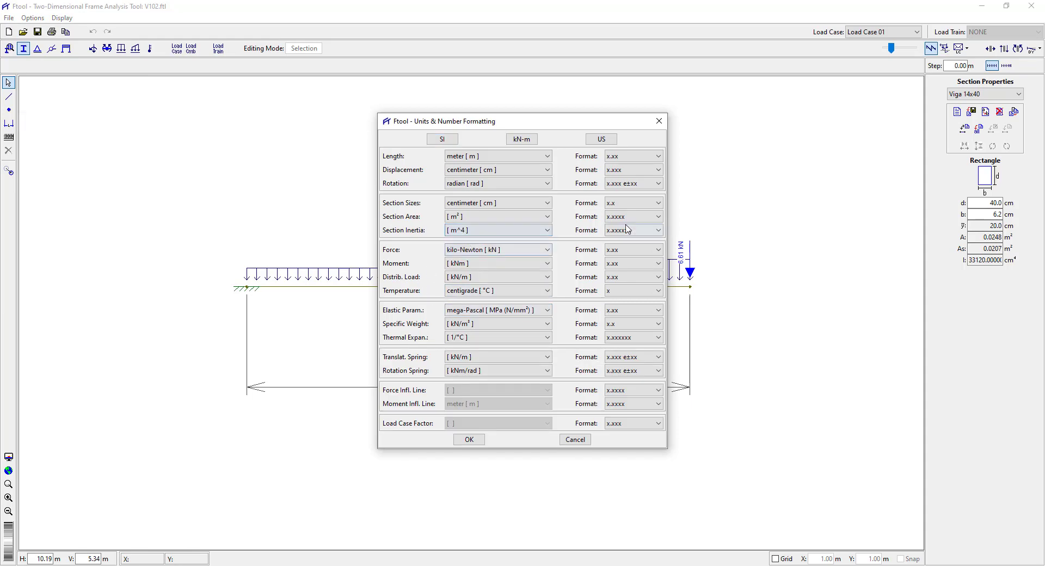
{"action": "left_click", "coordinate": [470, 441]}
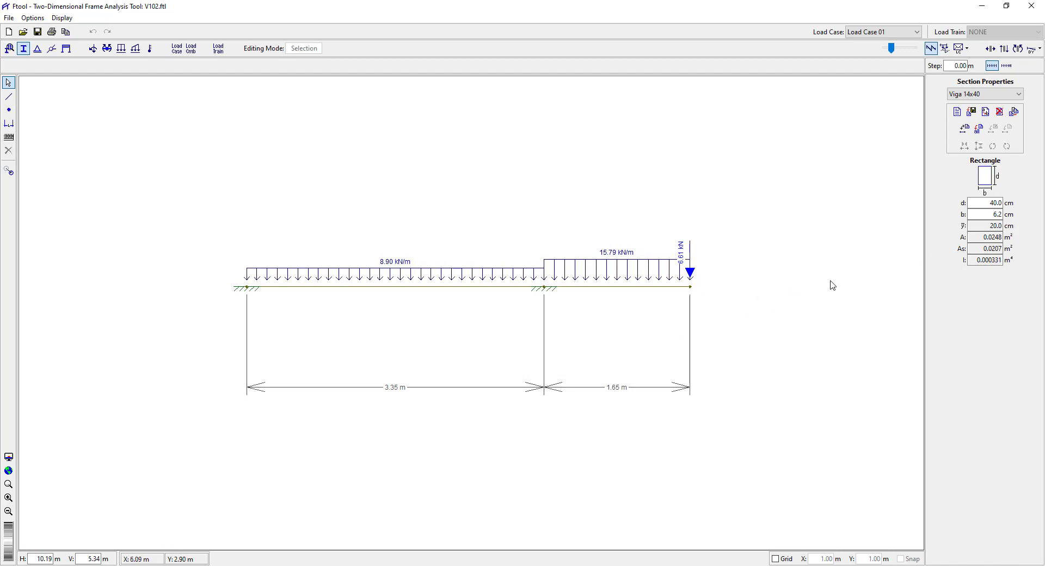
Display the vertical displacement values of the beam recalculated with the 6.2 cm wide section.
{"action": "left_click_drag", "start_coordinate": [720, 121], "coordinate": [614, 119]}
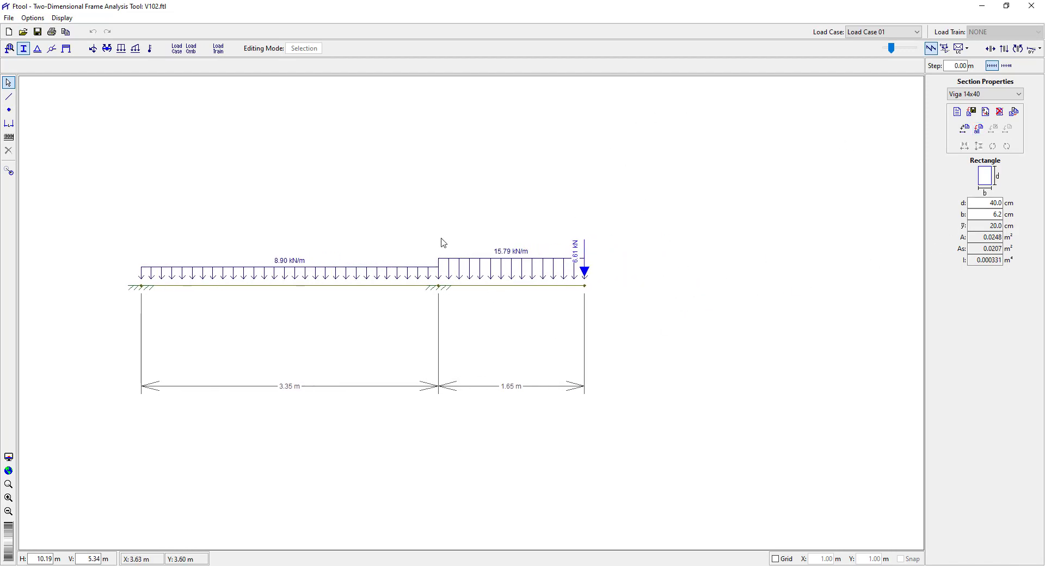
{"action": "left_click", "coordinate": [1039, 49]}
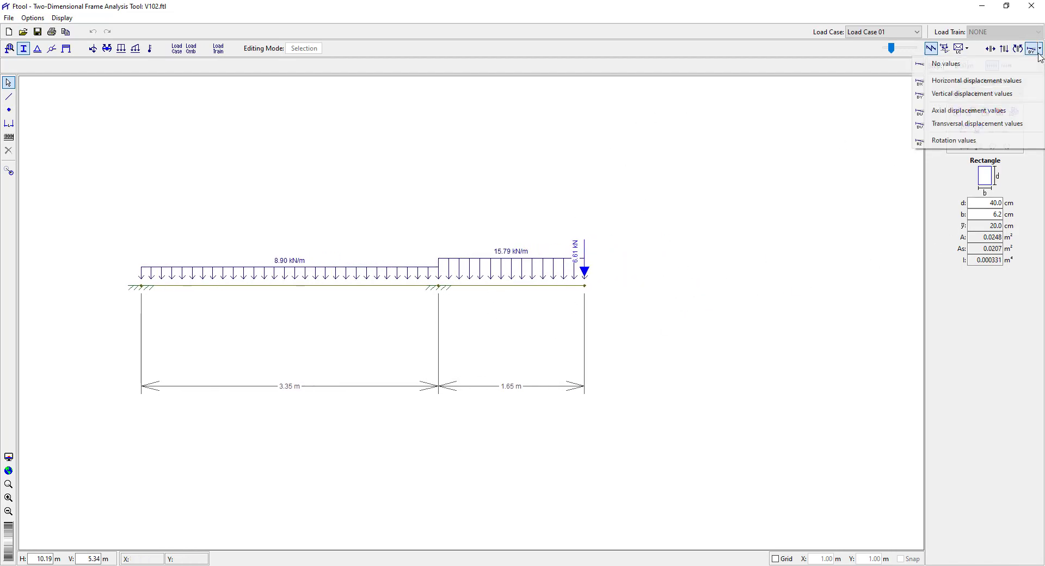
{"action": "left_click", "coordinate": [945, 95]}
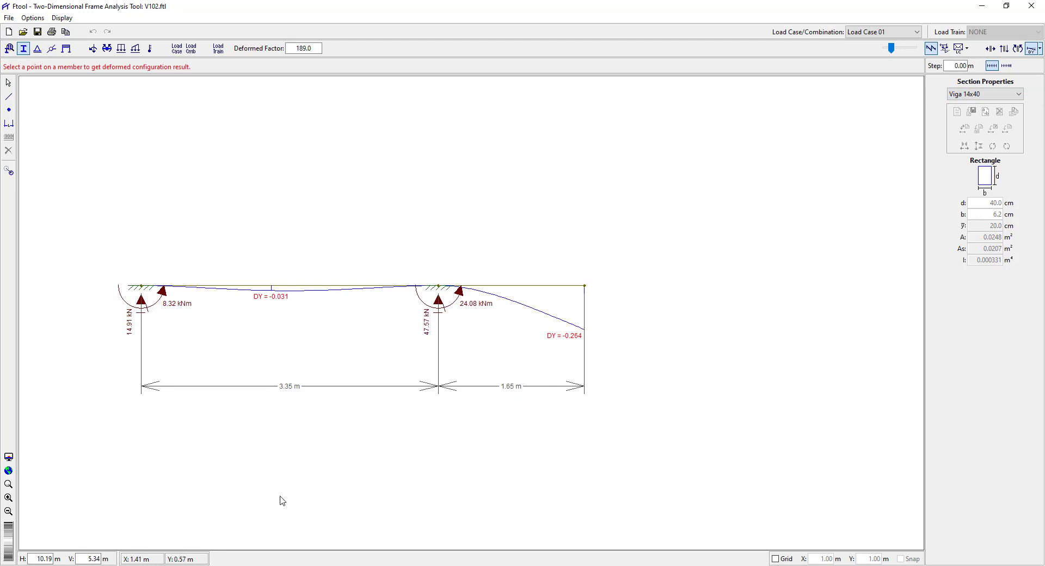
Compare the beam's current vertical displacements with the earlier deflection screenshot kept in the Snipping Tool.
{"action": "left_click_drag", "start_coordinate": [434, 415], "coordinate": [578, 413]}
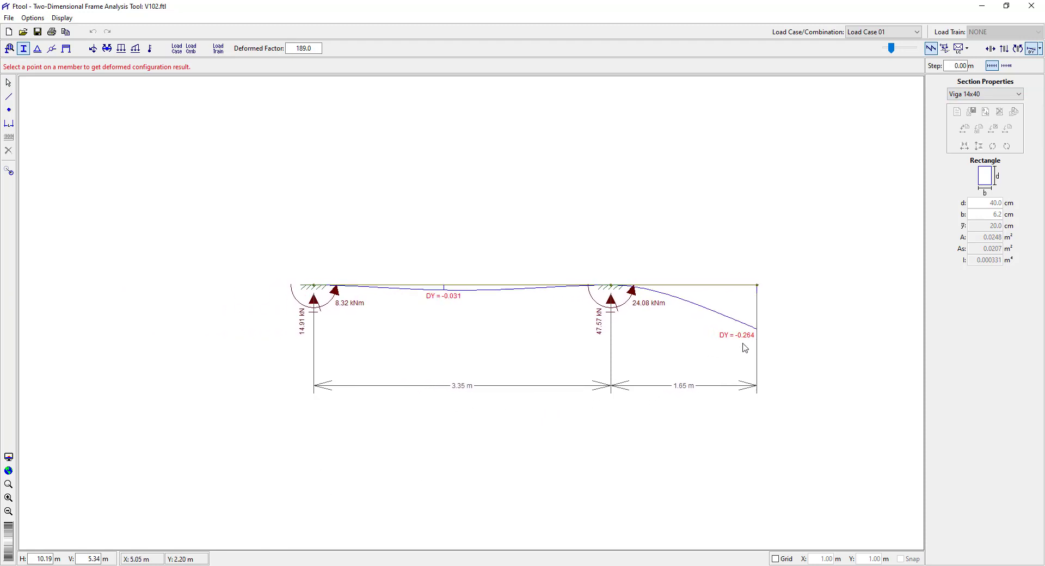
{"action": "left_click_drag", "start_coordinate": [578, 375], "coordinate": [639, 381]}
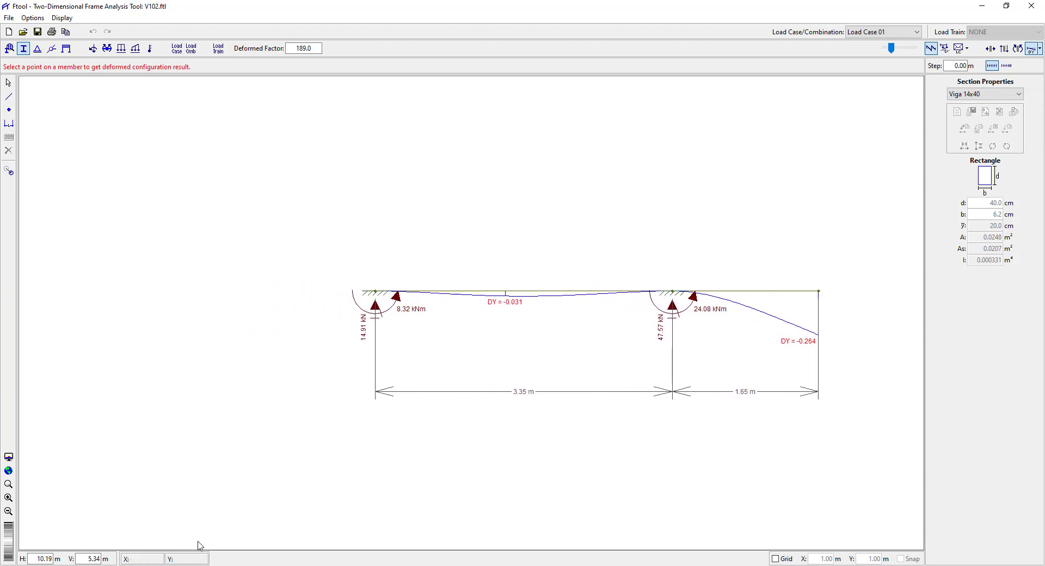
{"action": "left_click", "coordinate": [146, 565]}
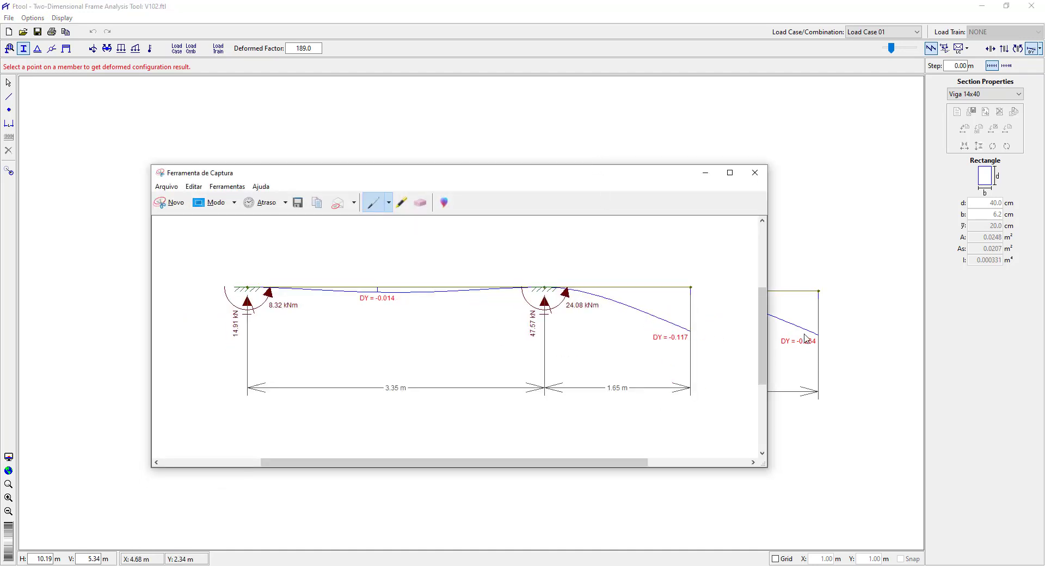
{"action": "left_click", "coordinate": [715, 175]}
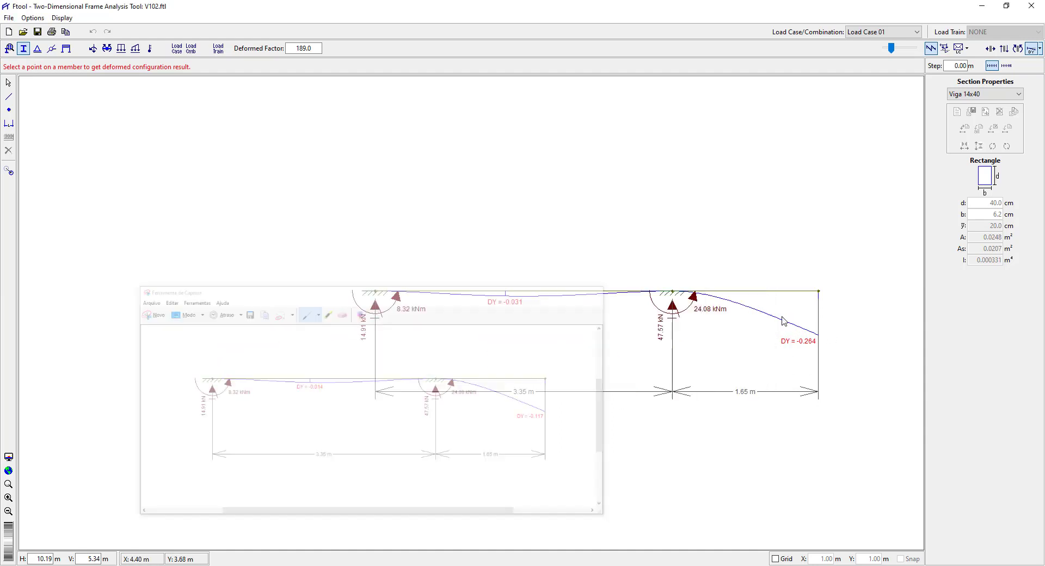
{"action": "left_click_drag", "start_coordinate": [844, 306], "coordinate": [706, 285]}
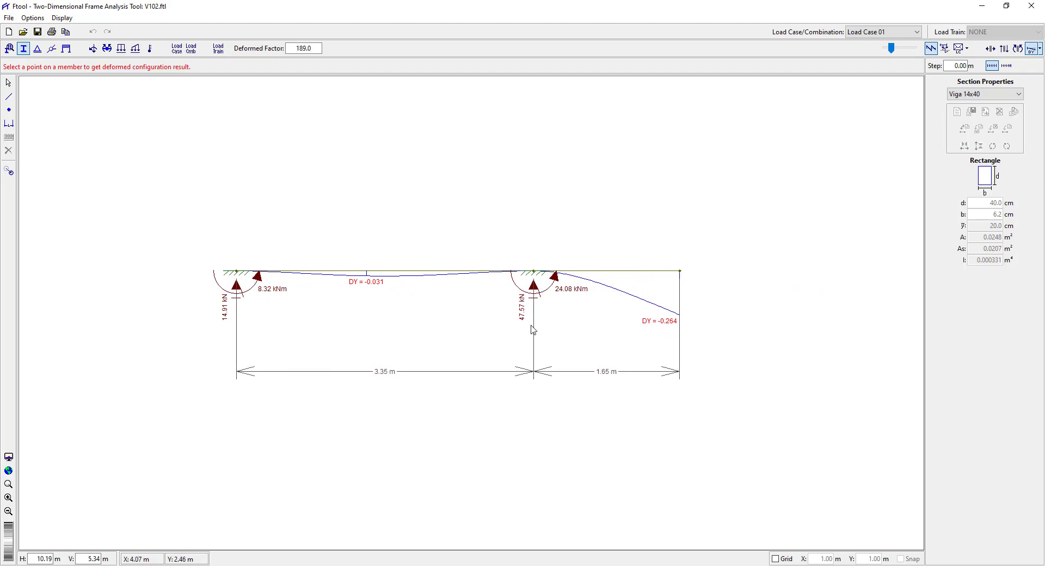
Switch to the Excel deflection check sheet and review the moment, span, equivalent width and immediate deflection of V102 Trecho 02.
{"action": "left_click", "coordinate": [235, 565]}
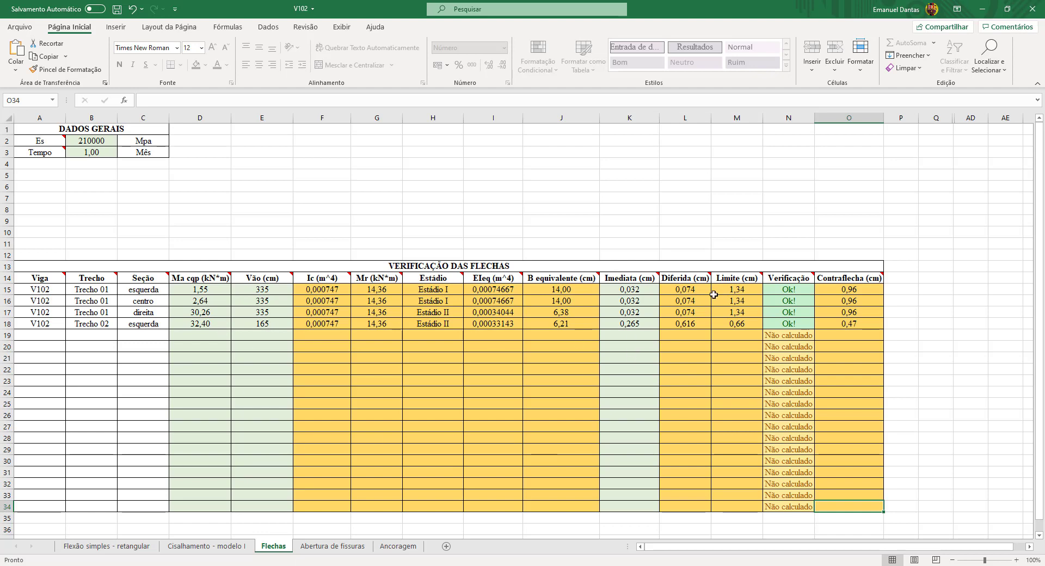
{"action": "key", "text": "alt+Tab"}
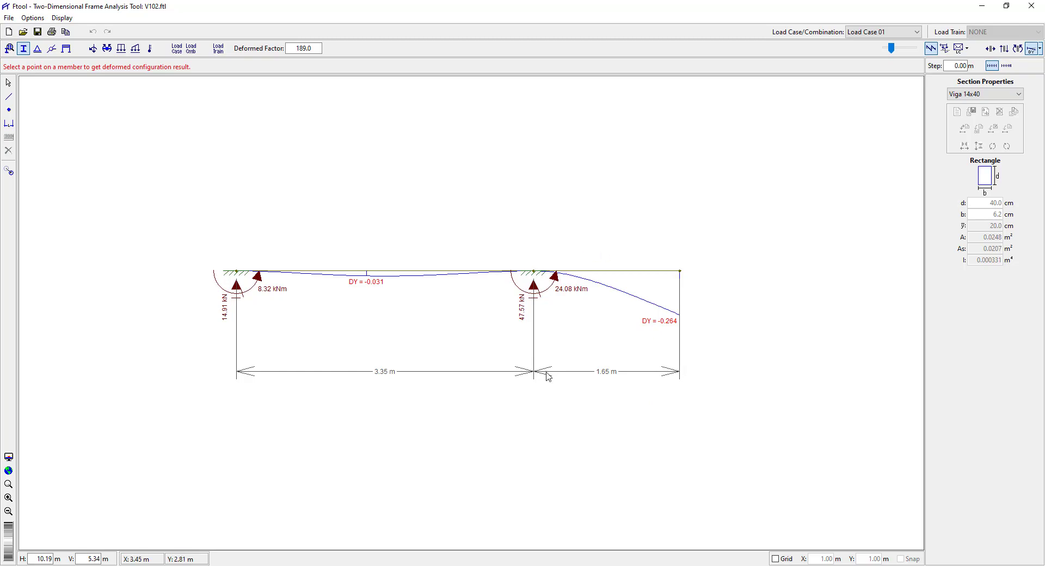
{"action": "left_click", "coordinate": [983, 6]}
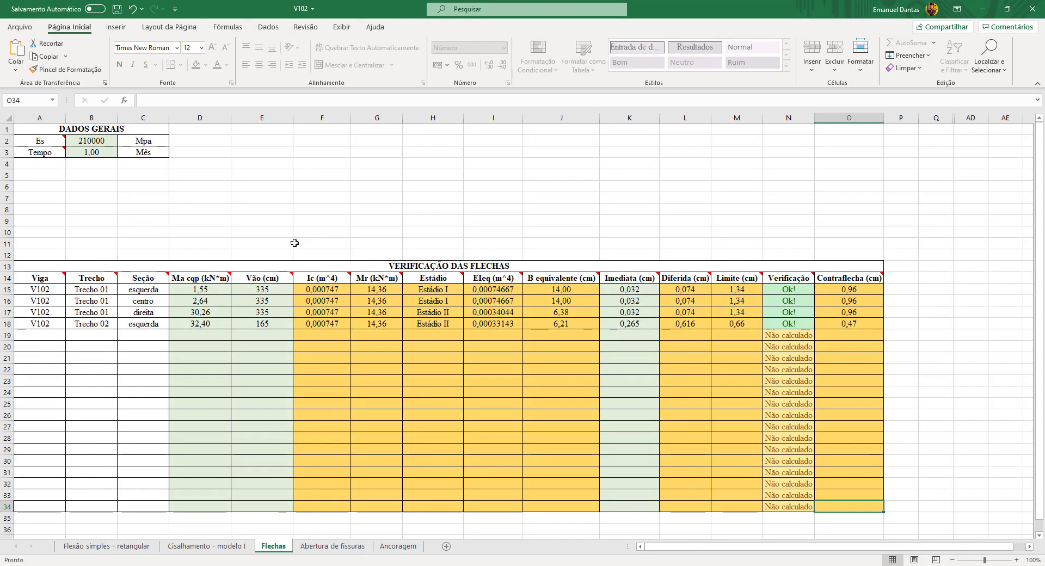
{"action": "left_click", "coordinate": [268, 324]}
{"action": "left_click", "coordinate": [204, 325]}
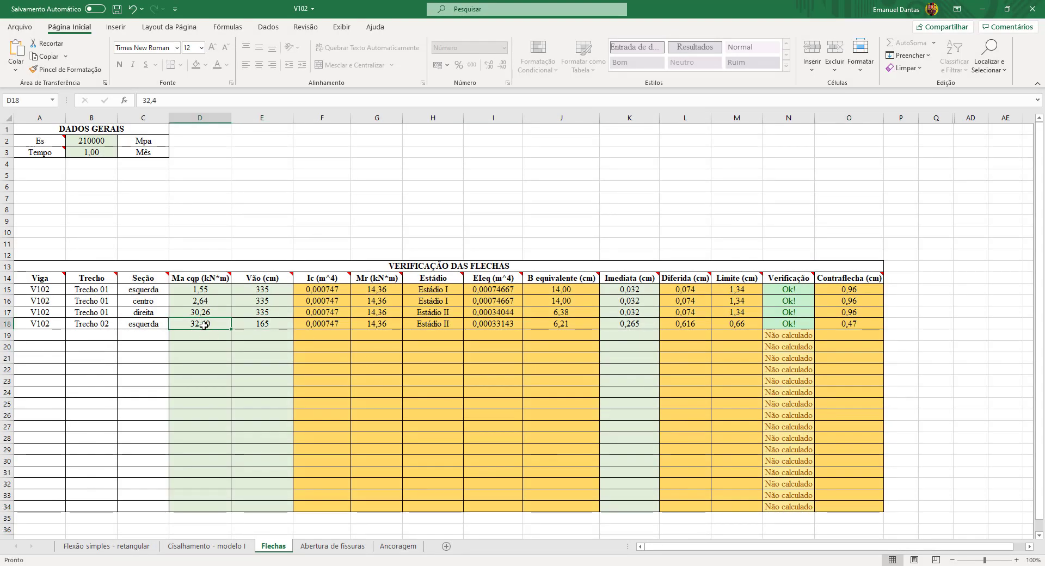
{"action": "left_click", "coordinate": [7, 324]}
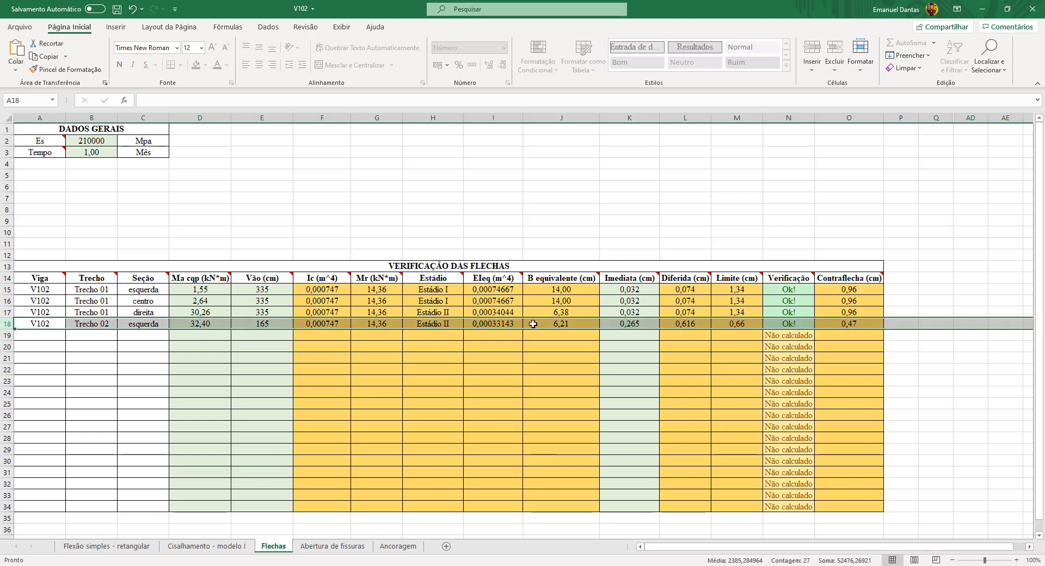
{"action": "left_click", "coordinate": [573, 325]}
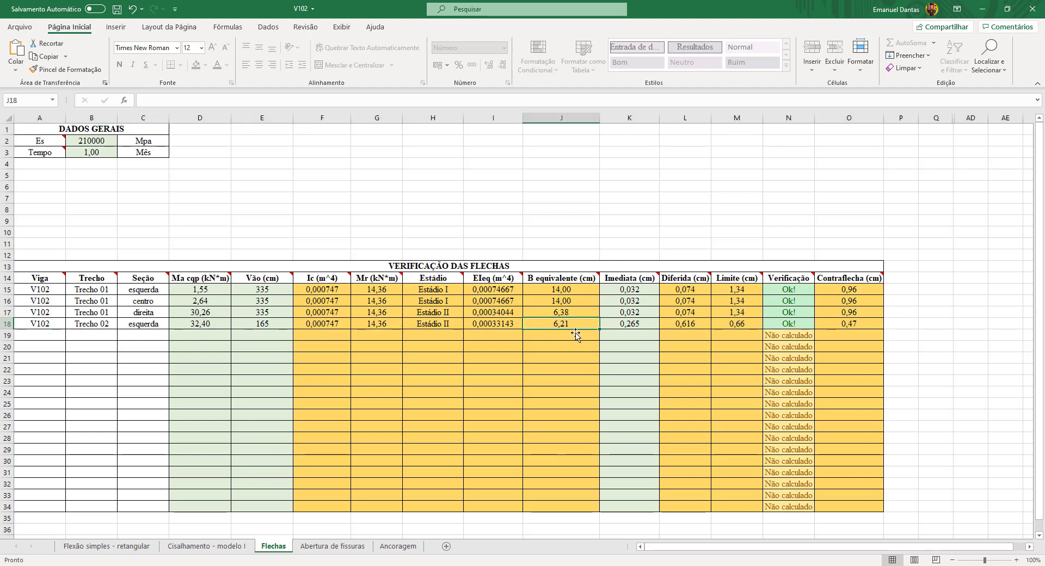
{"action": "left_click", "coordinate": [638, 326]}
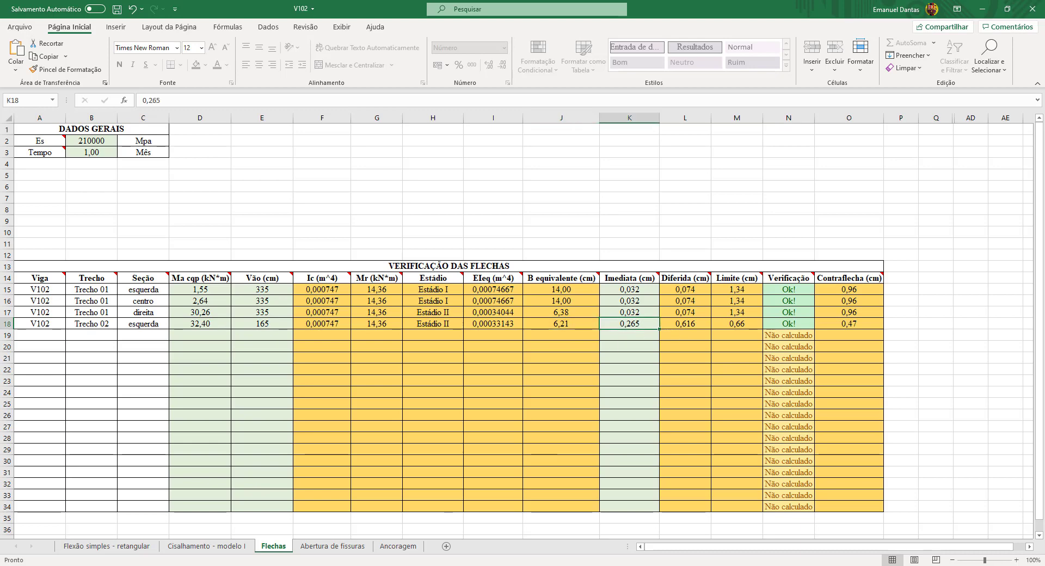
Check the cantilever tip displacement in Ftool and set the immediate deflection of V102 Trecho 02 in Excel to 0,264 cm.
{"action": "key", "text": "alt+Tab"}
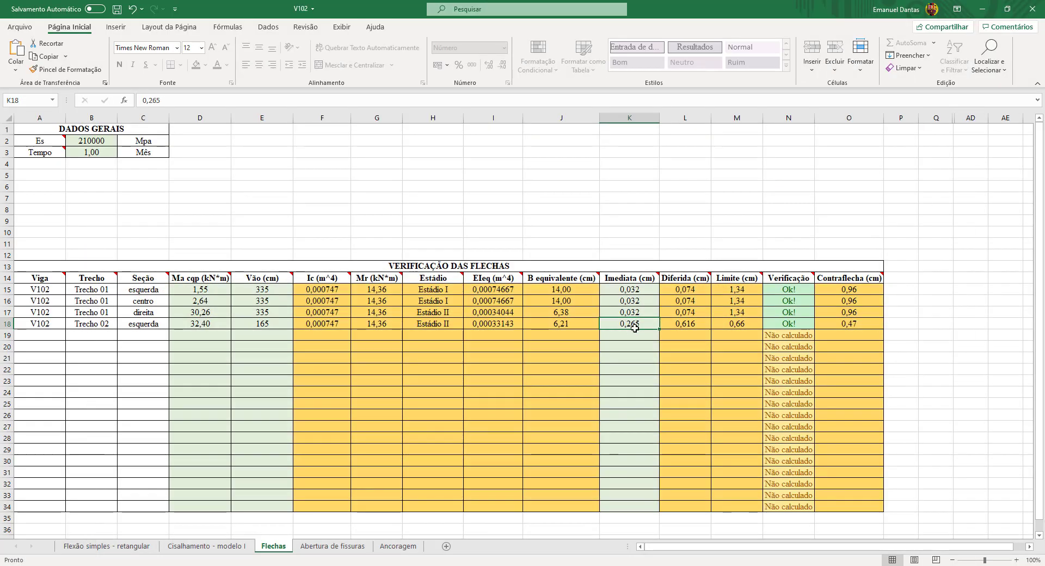
{"action": "left_click", "coordinate": [982, 6]}
{"action": "type", "text": "0,264"}
{"action": "key", "text": "Return"}
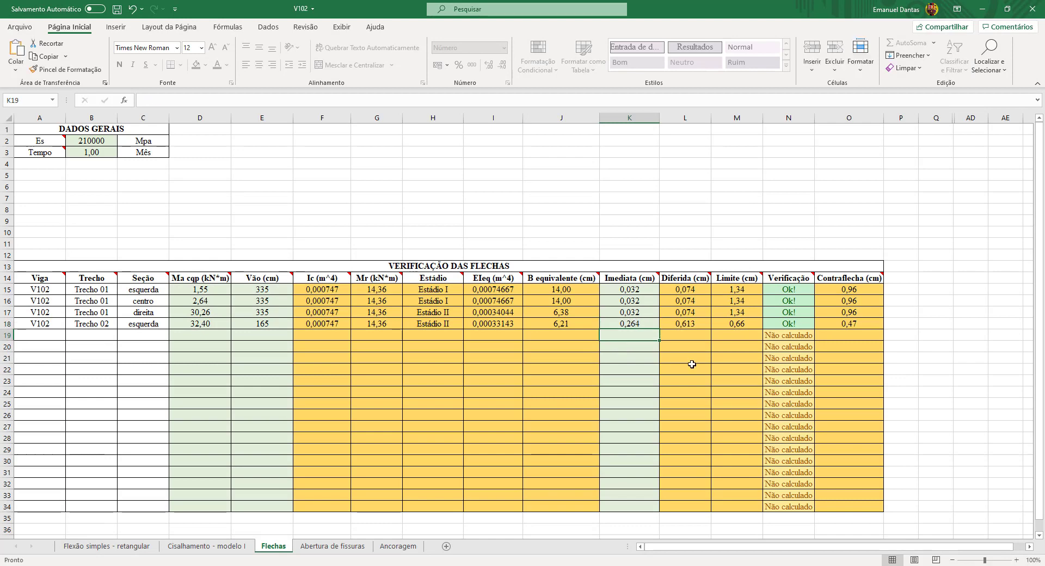
Review the deferred deflection, limit and camber cells of V102 Trecho 02.
{"action": "left_click", "coordinate": [697, 325]}
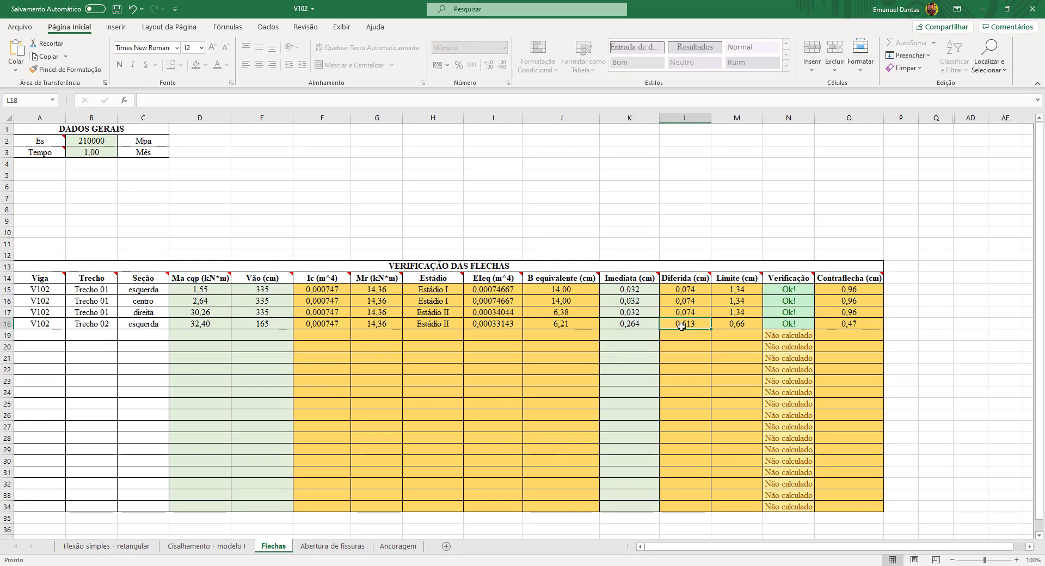
{"action": "left_click", "coordinate": [745, 324]}
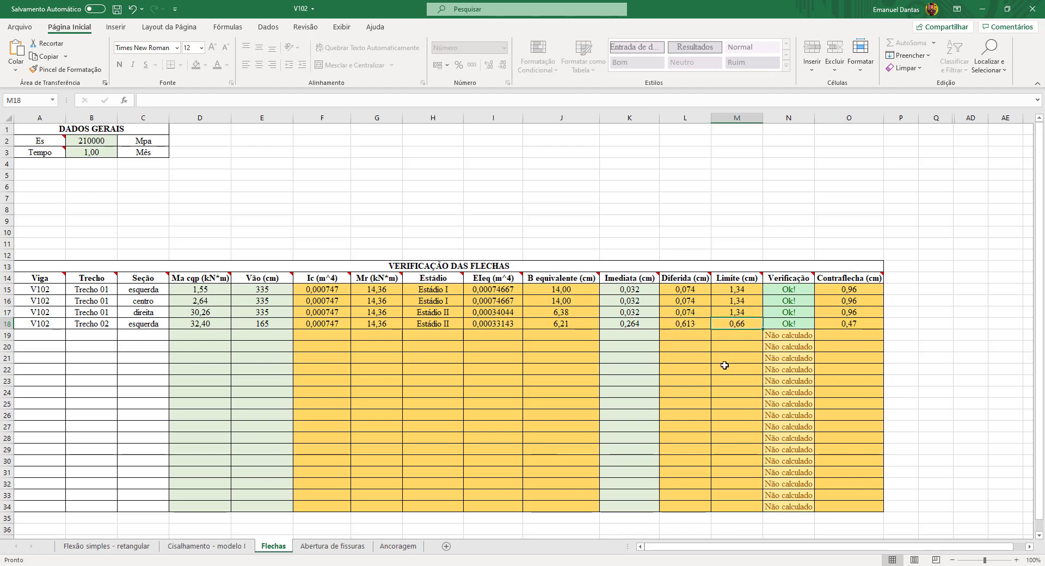
{"action": "left_click", "coordinate": [849, 324]}
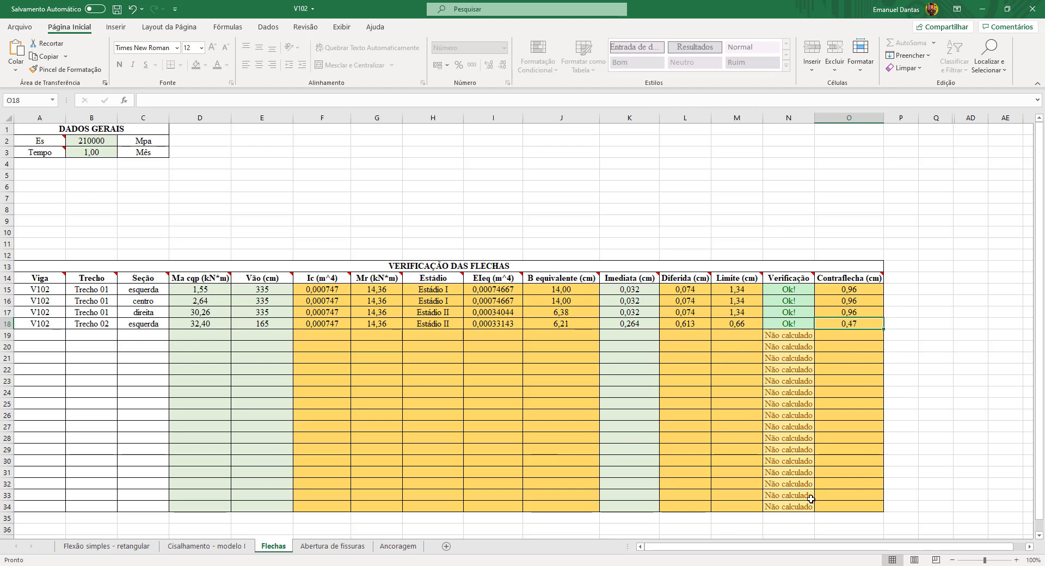
{"action": "left_click", "coordinate": [834, 507]}
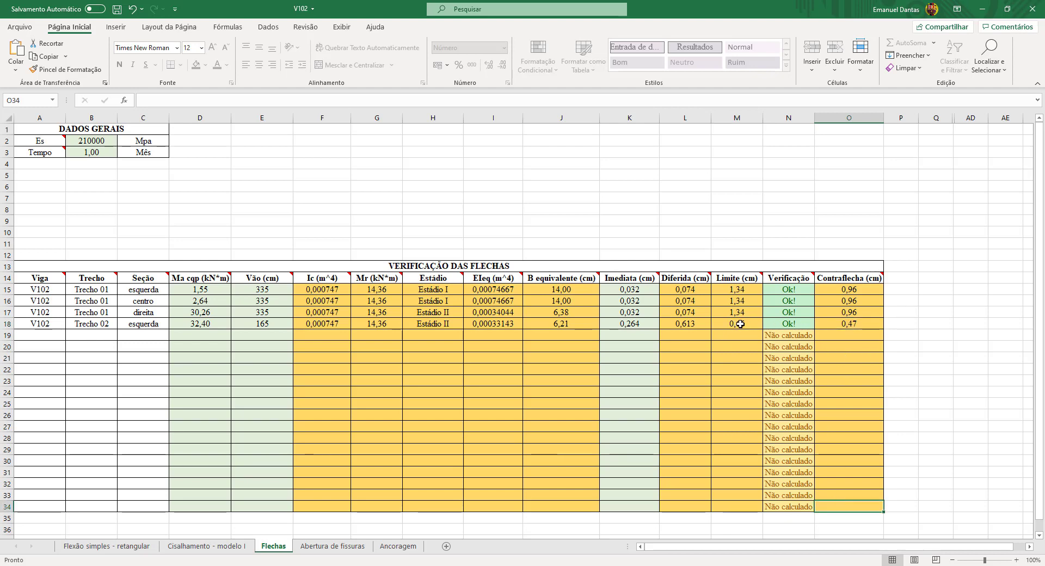
Calculate 165 × 2 in Calculator, try 330 cm as the span of V102 Trecho 02 and undo the change.
{"action": "left_click", "coordinate": [260, 324]}
{"action": "key", "text": "XF86Calculator"}
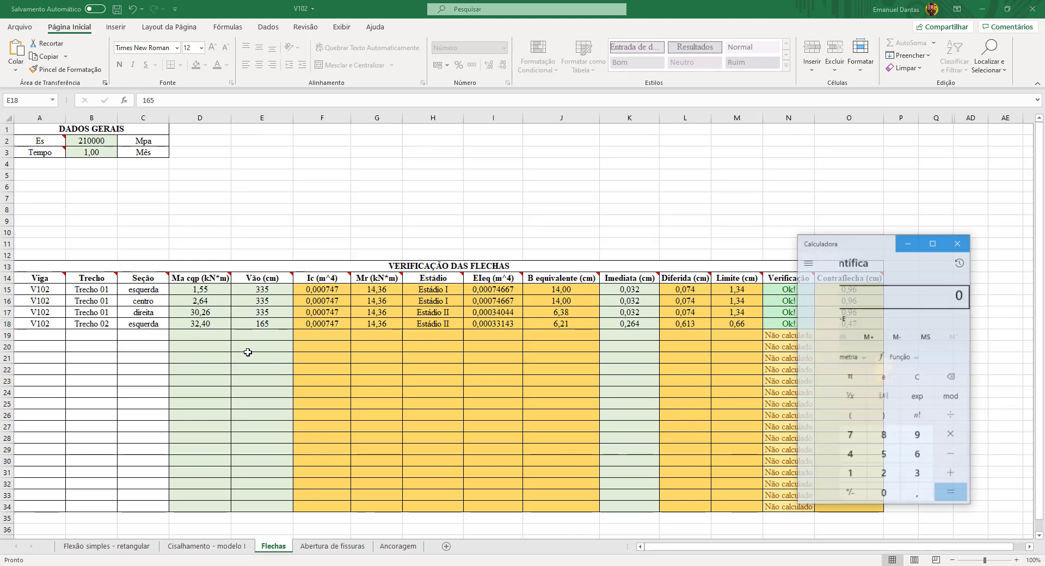
{"action": "type", "text": "62"}
{"action": "key", "text": "Return"}
{"action": "type", "text": "165*2"}
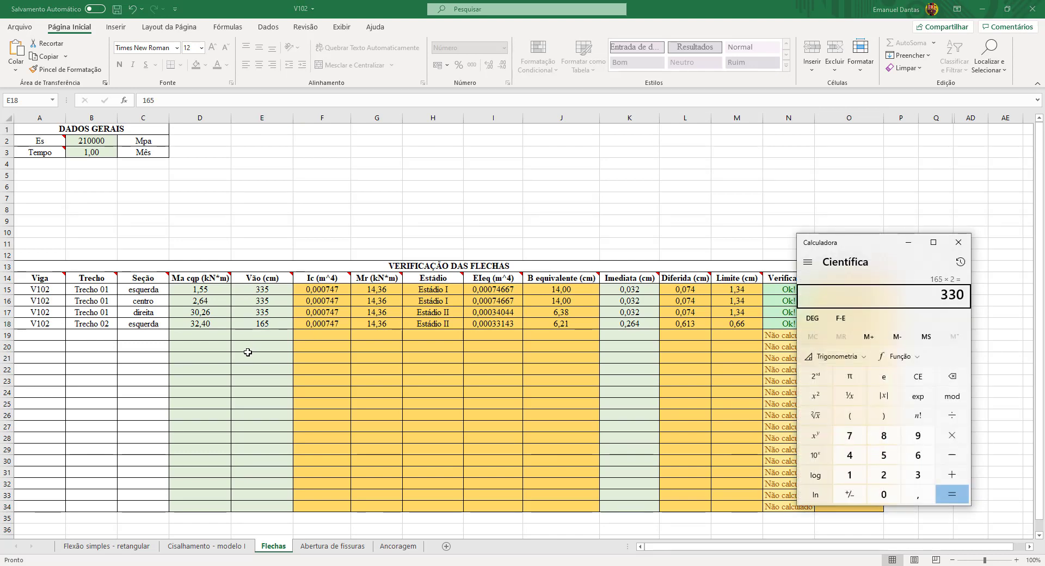
{"action": "key", "text": "Return"}
{"action": "key", "text": "alt+F4"}
{"action": "type", "text": "330"}
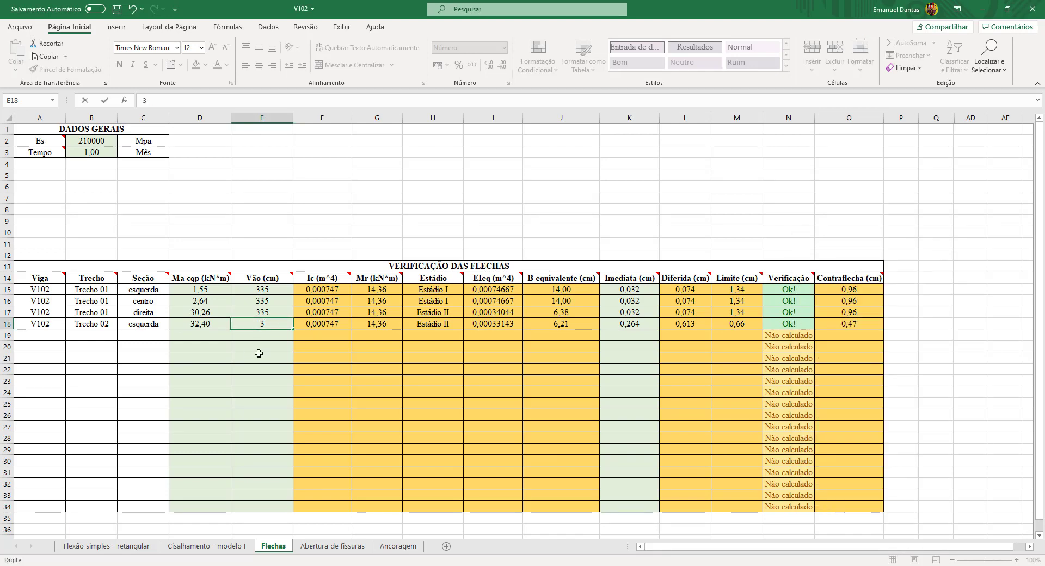
{"action": "key", "text": "Return"}
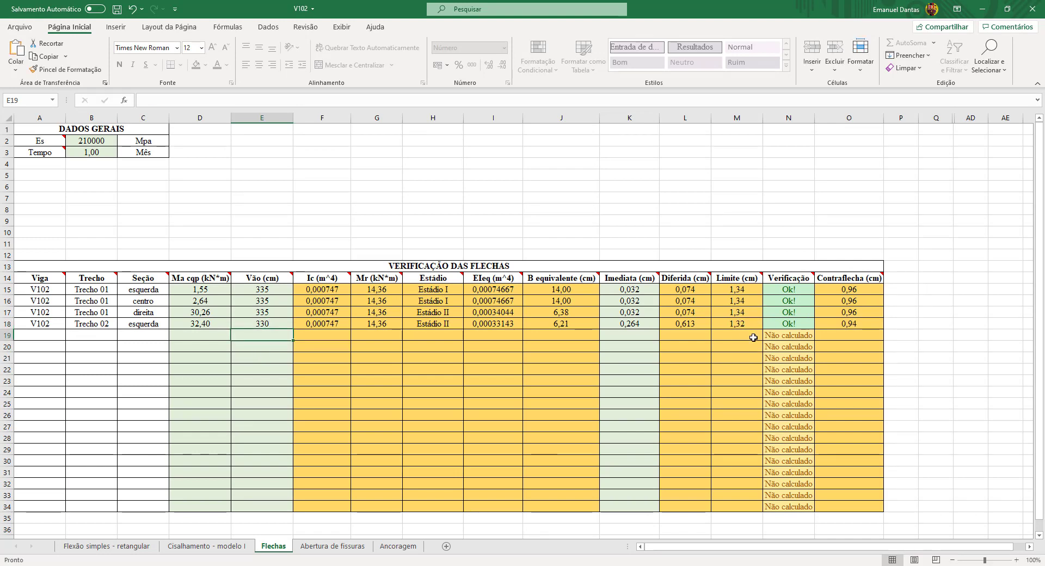
{"action": "key", "text": "ctrl+z"}
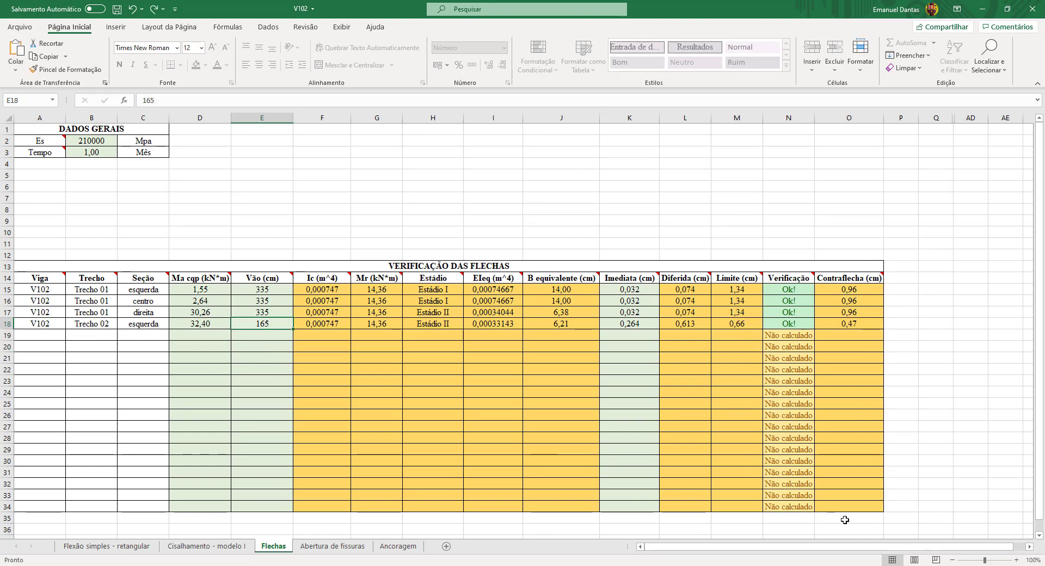
Leave the span cell and switch back to the deflected beam in Ftool.
{"action": "left_click", "coordinate": [851, 507]}
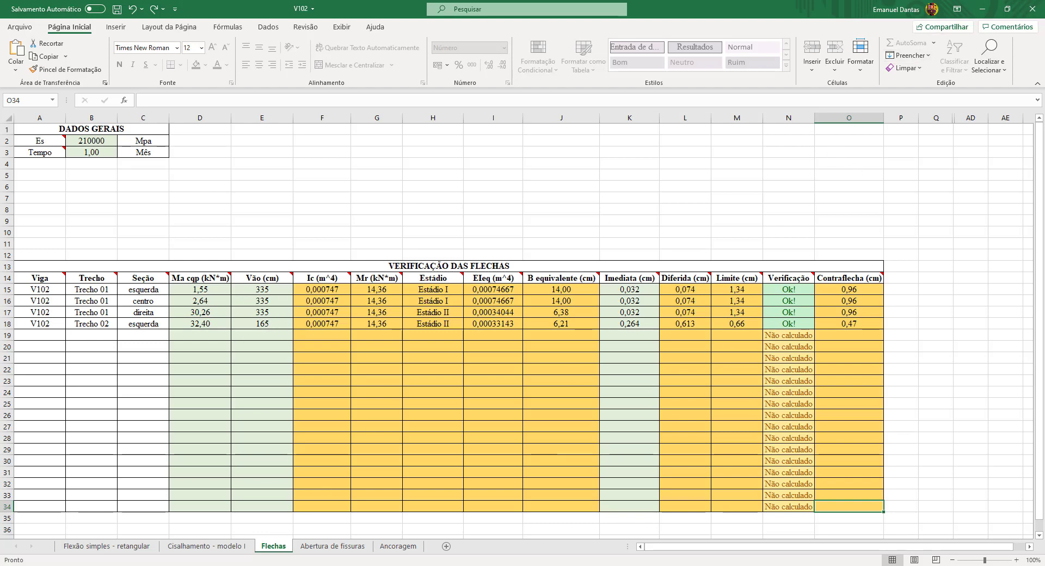
{"action": "key", "text": "alt+Tab"}
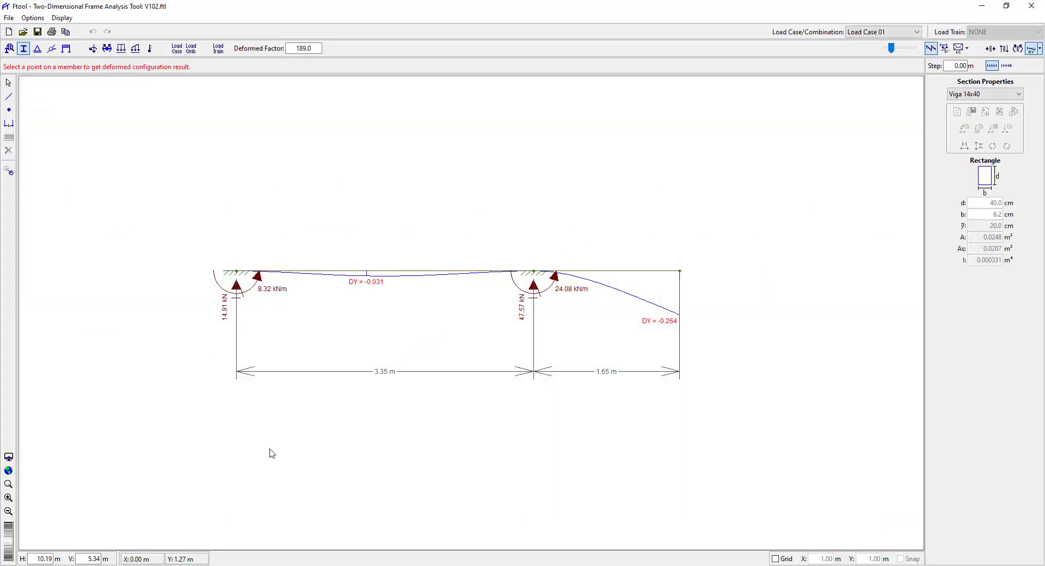